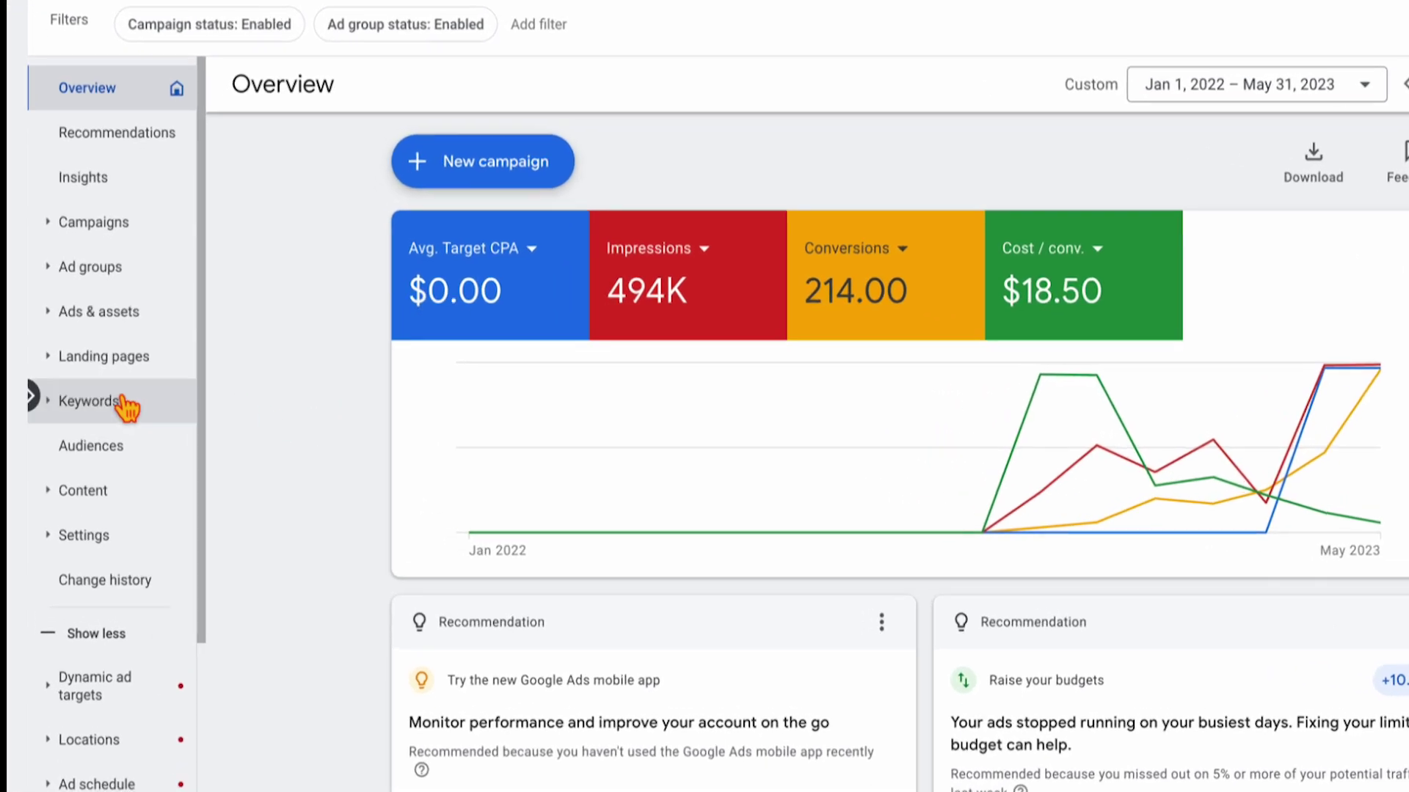
Open the Assets page under Ads & assets and filter the table to sitelink assets.
{"action": "left_click", "coordinate": [69, 326]}
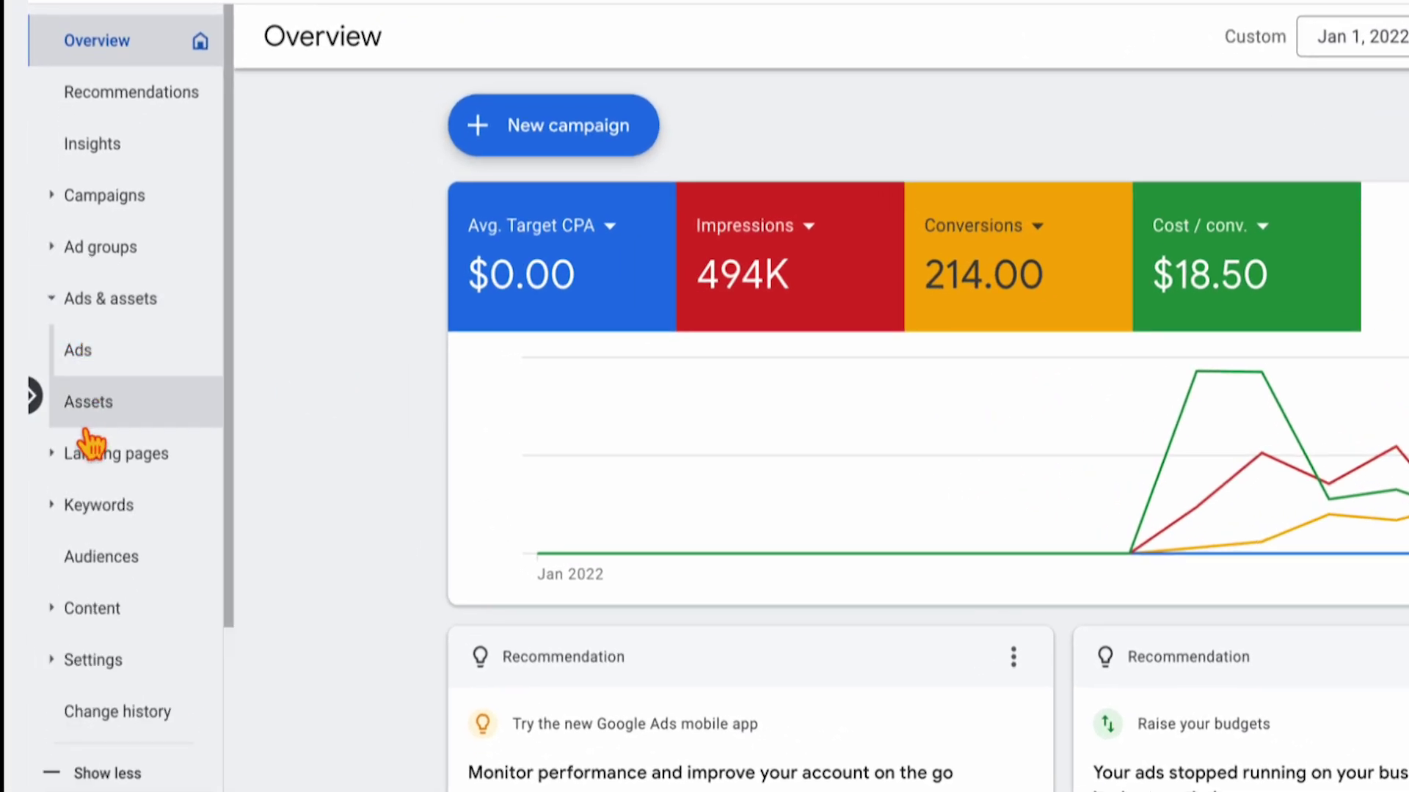
{"action": "left_click", "coordinate": [84, 429]}
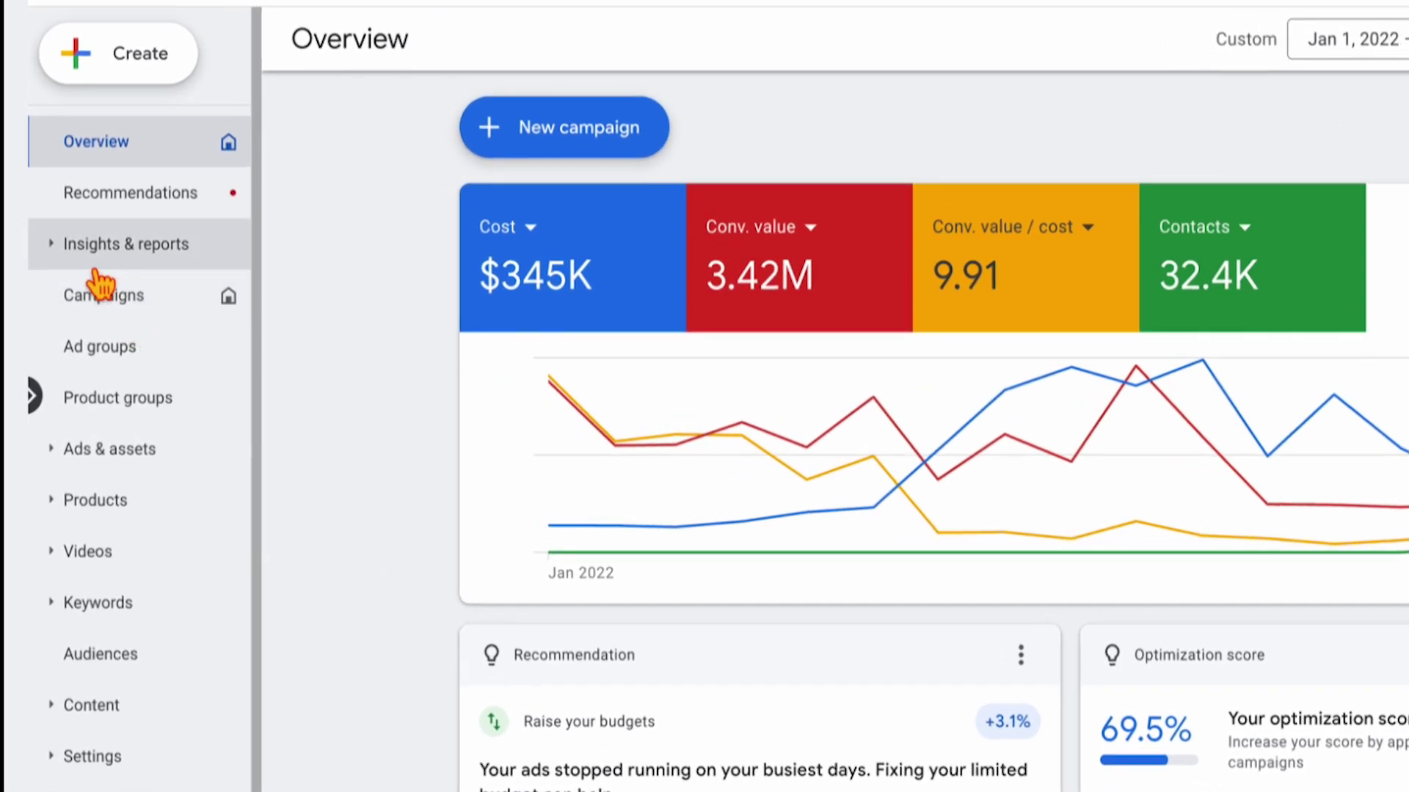
{"action": "left_click", "coordinate": [70, 265]}
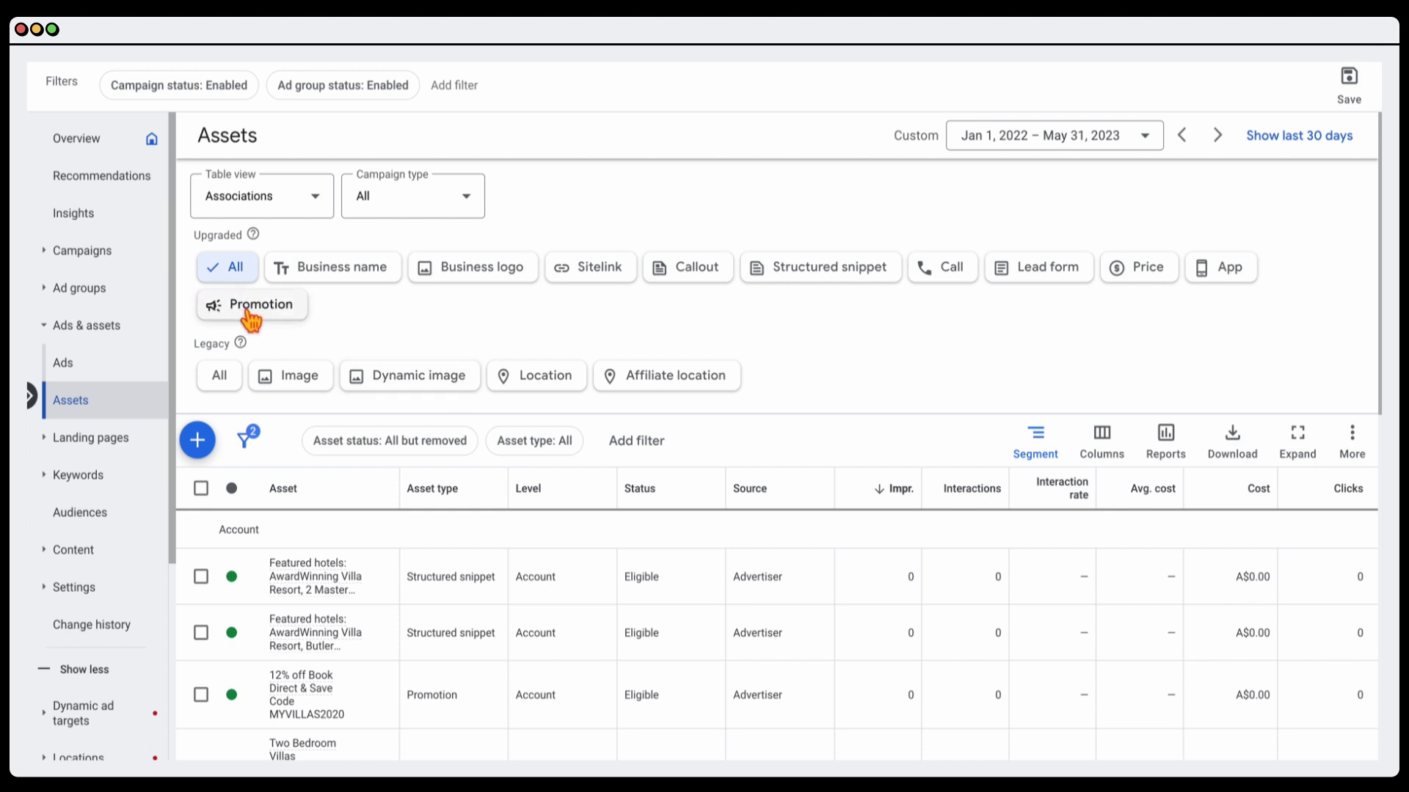
{"action": "left_click", "coordinate": [596, 286]}
Step through the new sitelink's two description lines and Final URL field.
{"action": "scroll", "coordinate": [411, 474], "scroll_direction": "down", "scroll_amount": 2}
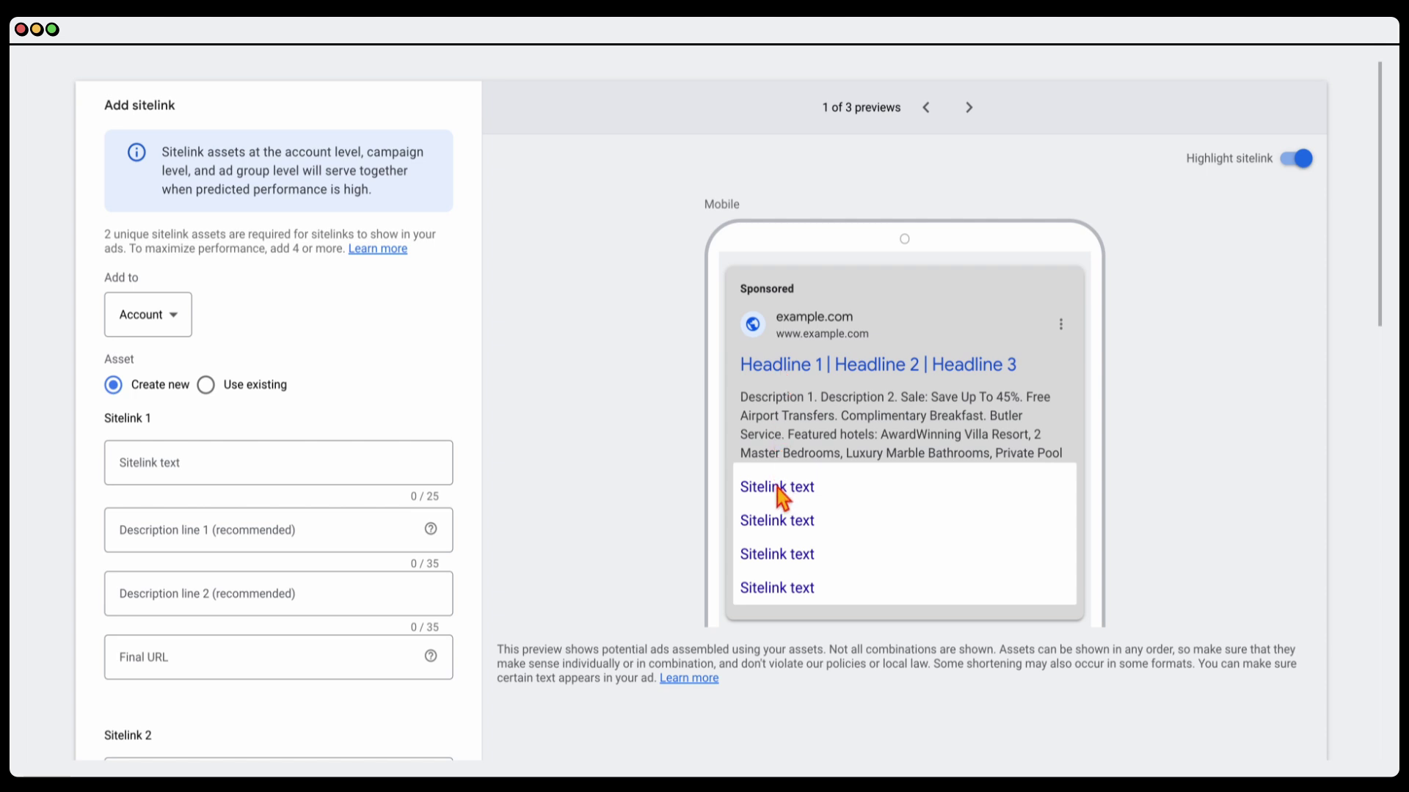
{"action": "left_click", "coordinate": [314, 475]}
{"action": "left_click", "coordinate": [284, 535]}
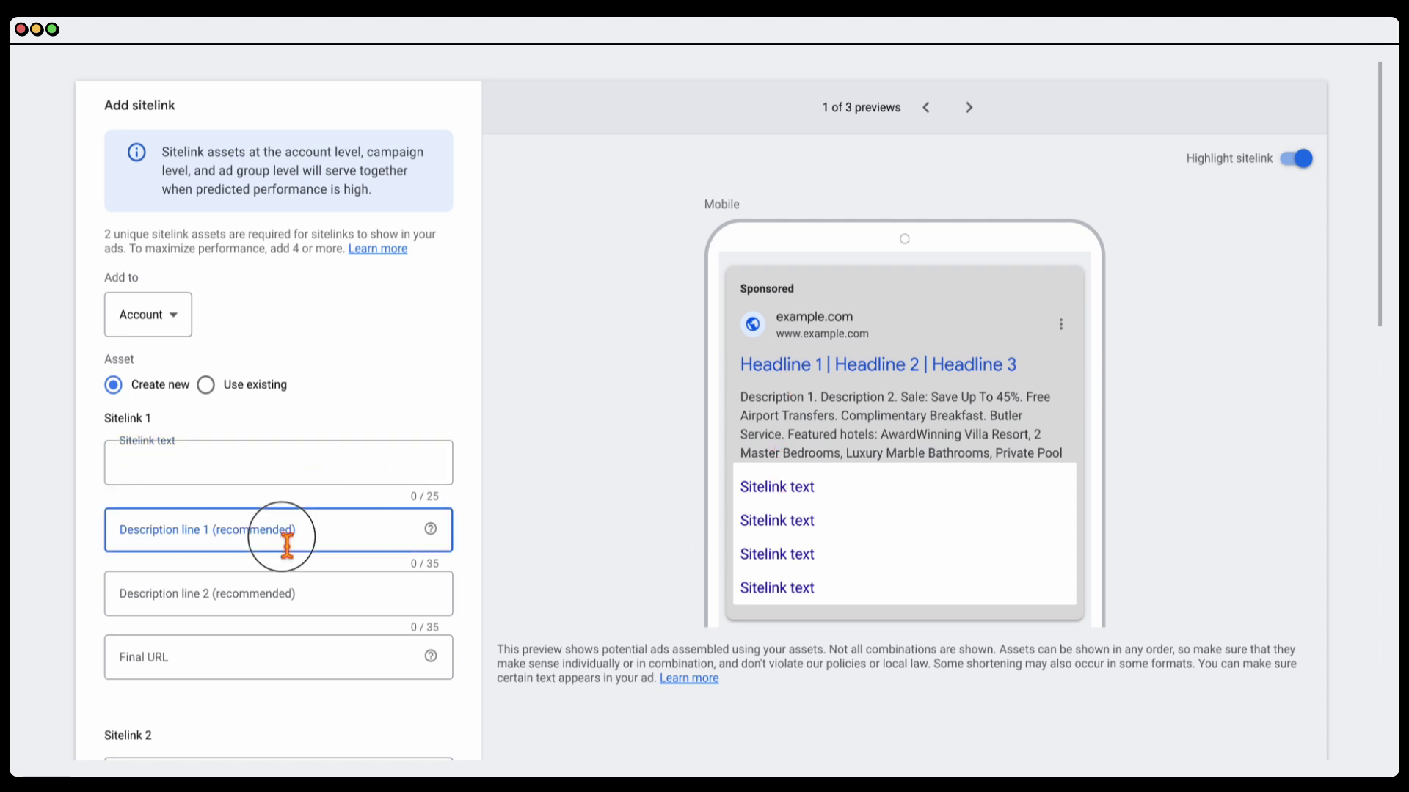
{"action": "left_click", "coordinate": [225, 663]}
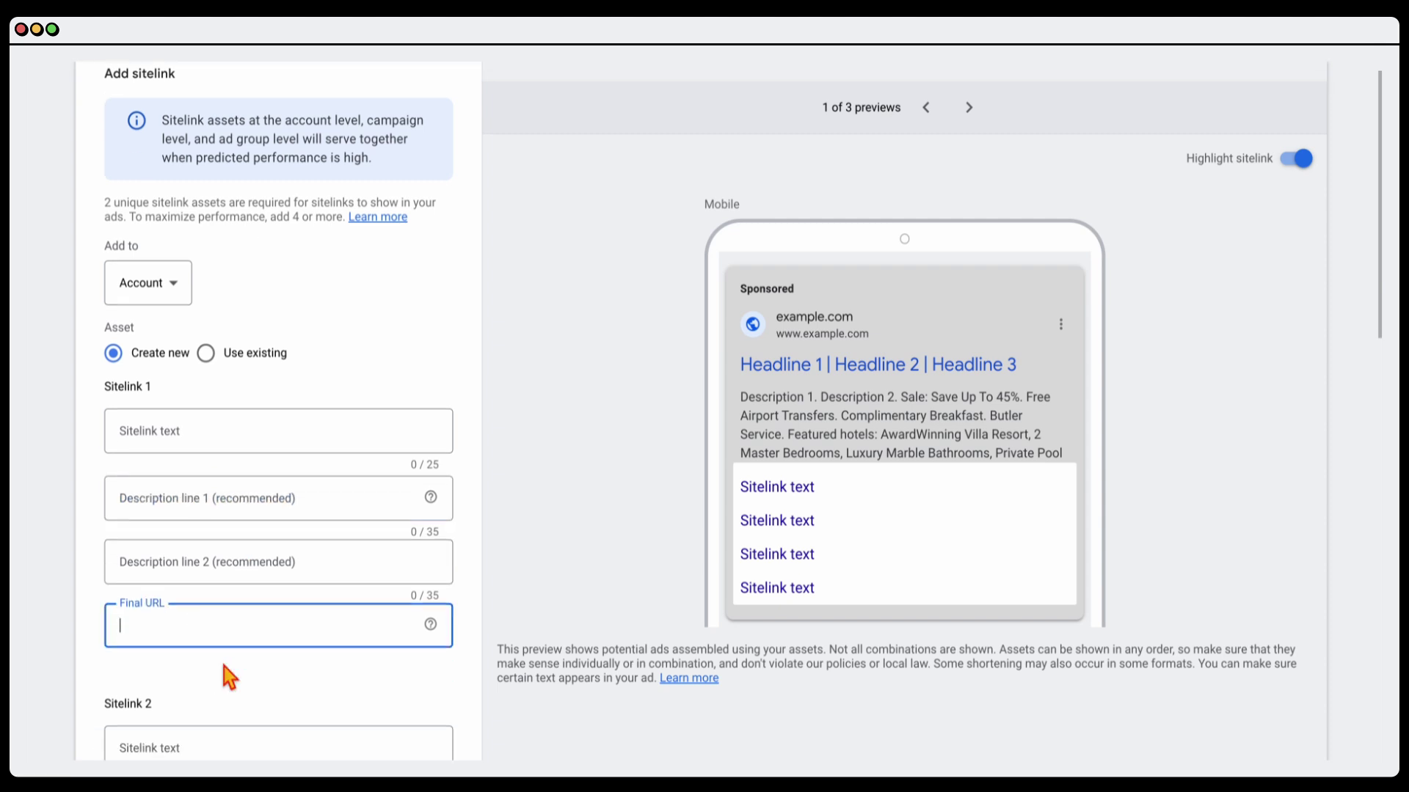
Compare the desktop and mobile ad previews, then filter the assets to callouts.
{"action": "left_click", "coordinate": [970, 108]}
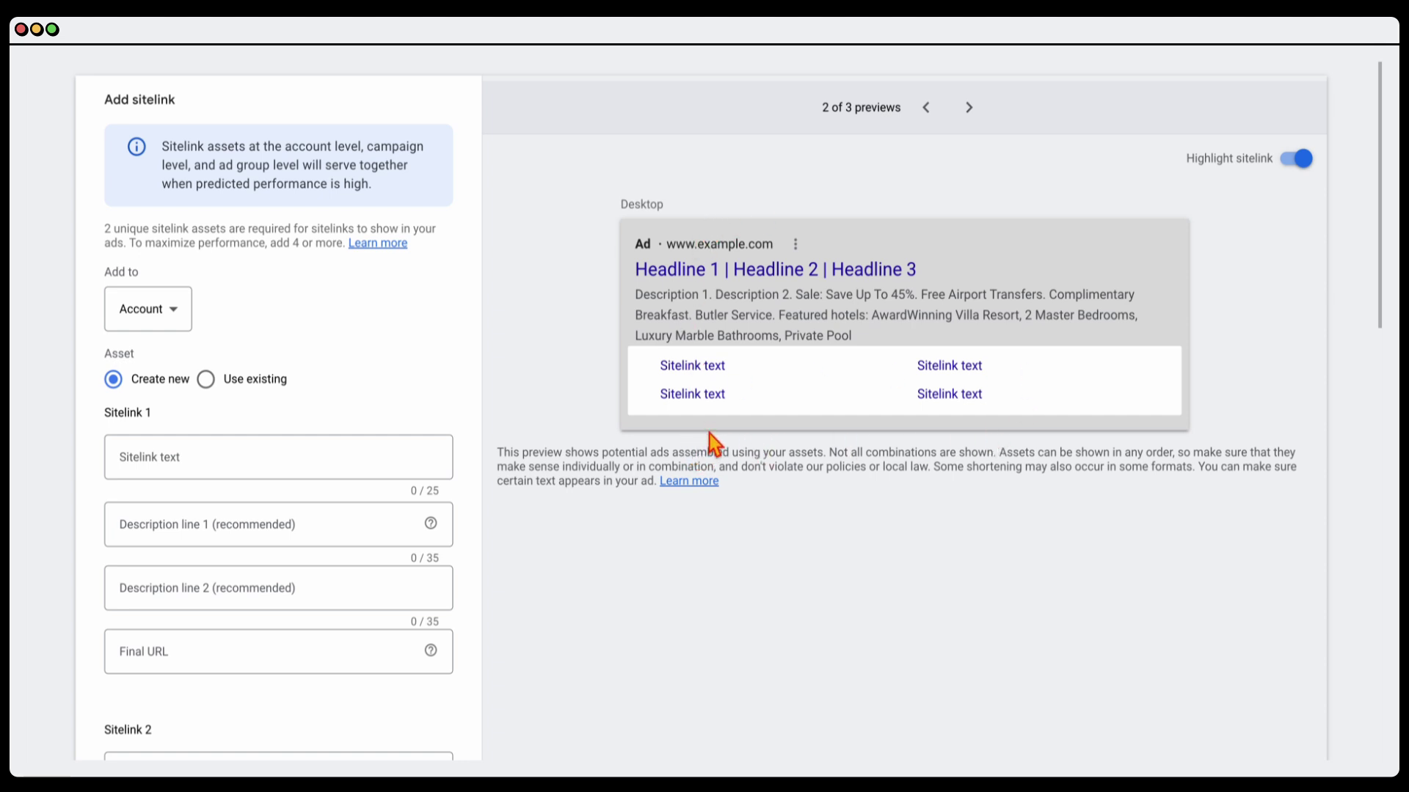
{"action": "left_click", "coordinate": [926, 107]}
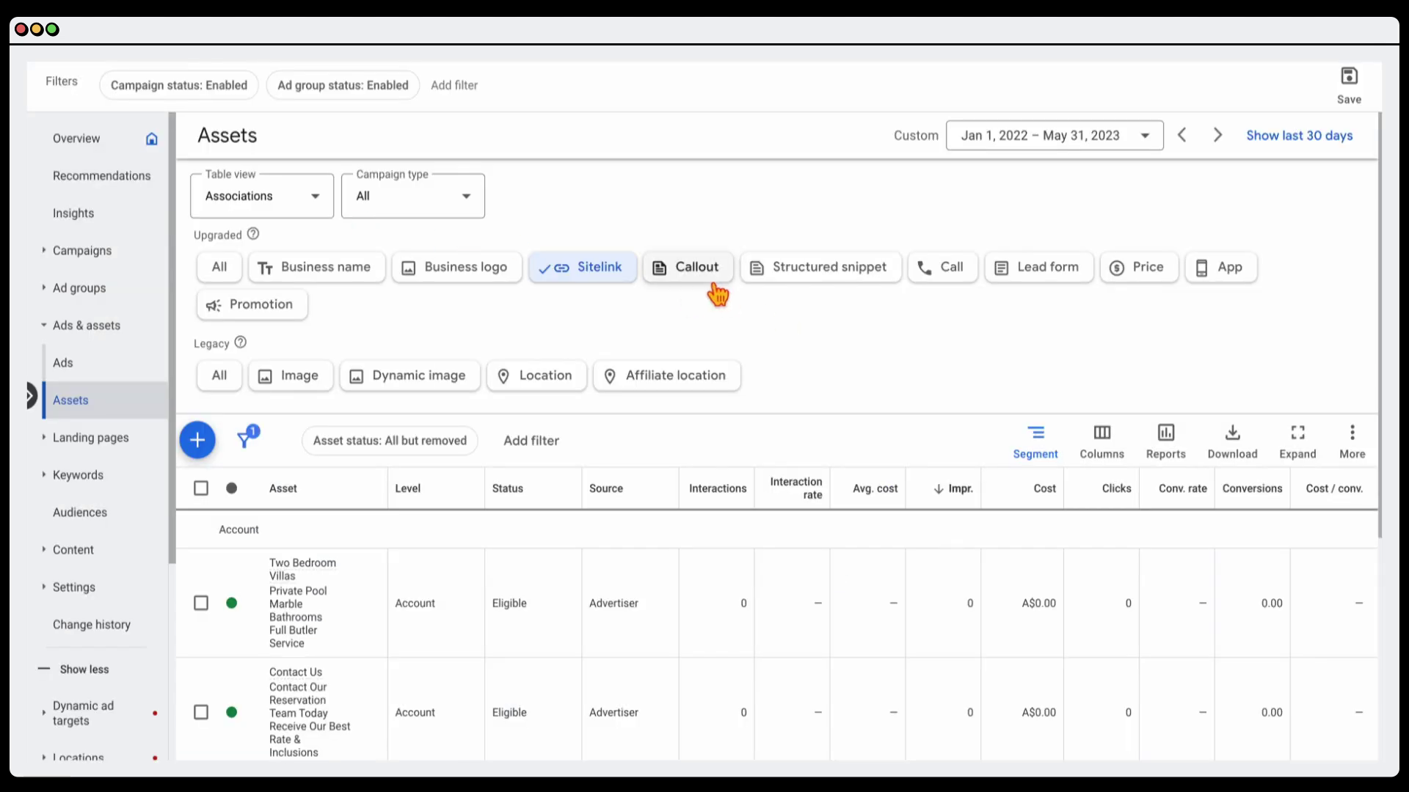
{"action": "left_click", "coordinate": [714, 286]}
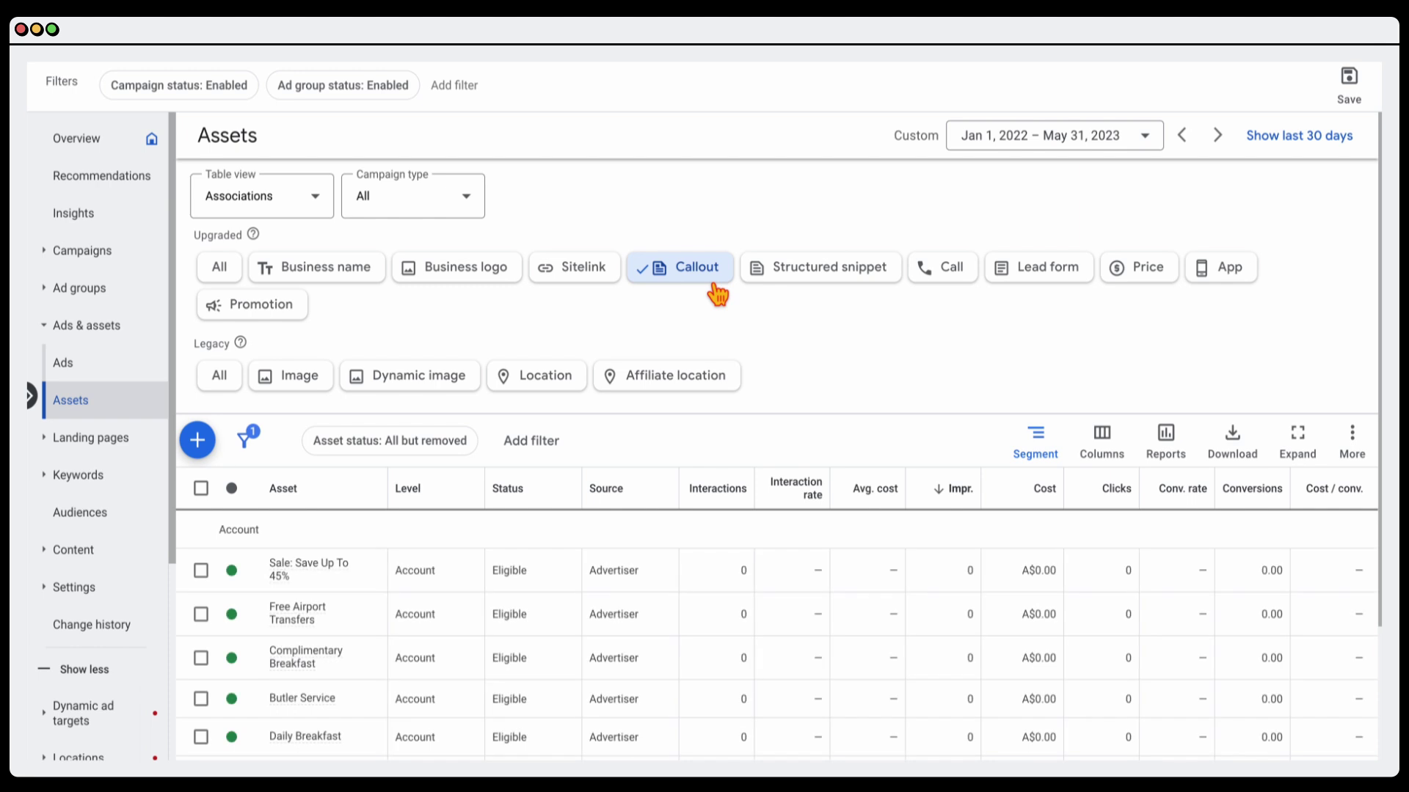
Start a new callout and locate the callout text in the desktop ad preview.
{"action": "left_click", "coordinate": [197, 442]}
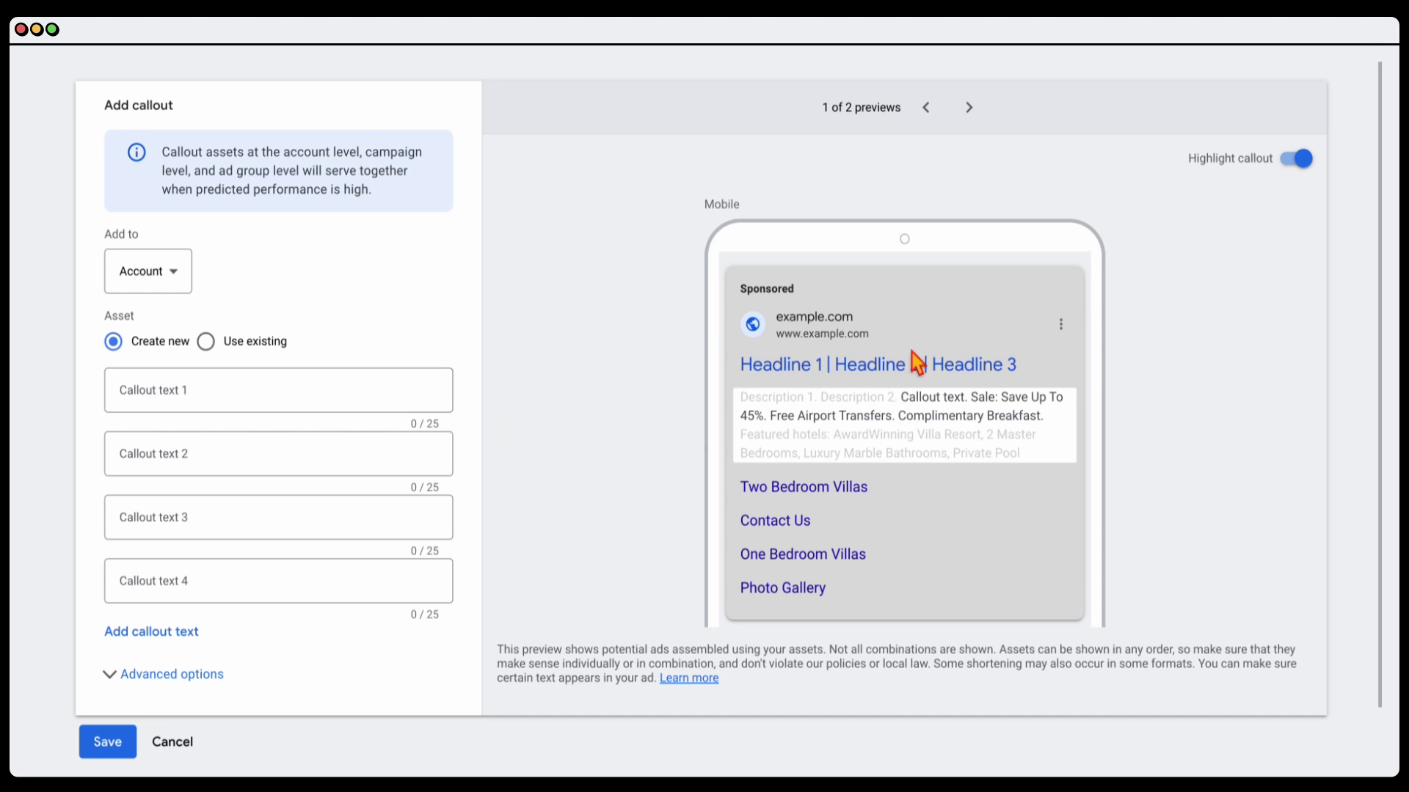
{"action": "left_click", "coordinate": [969, 107]}
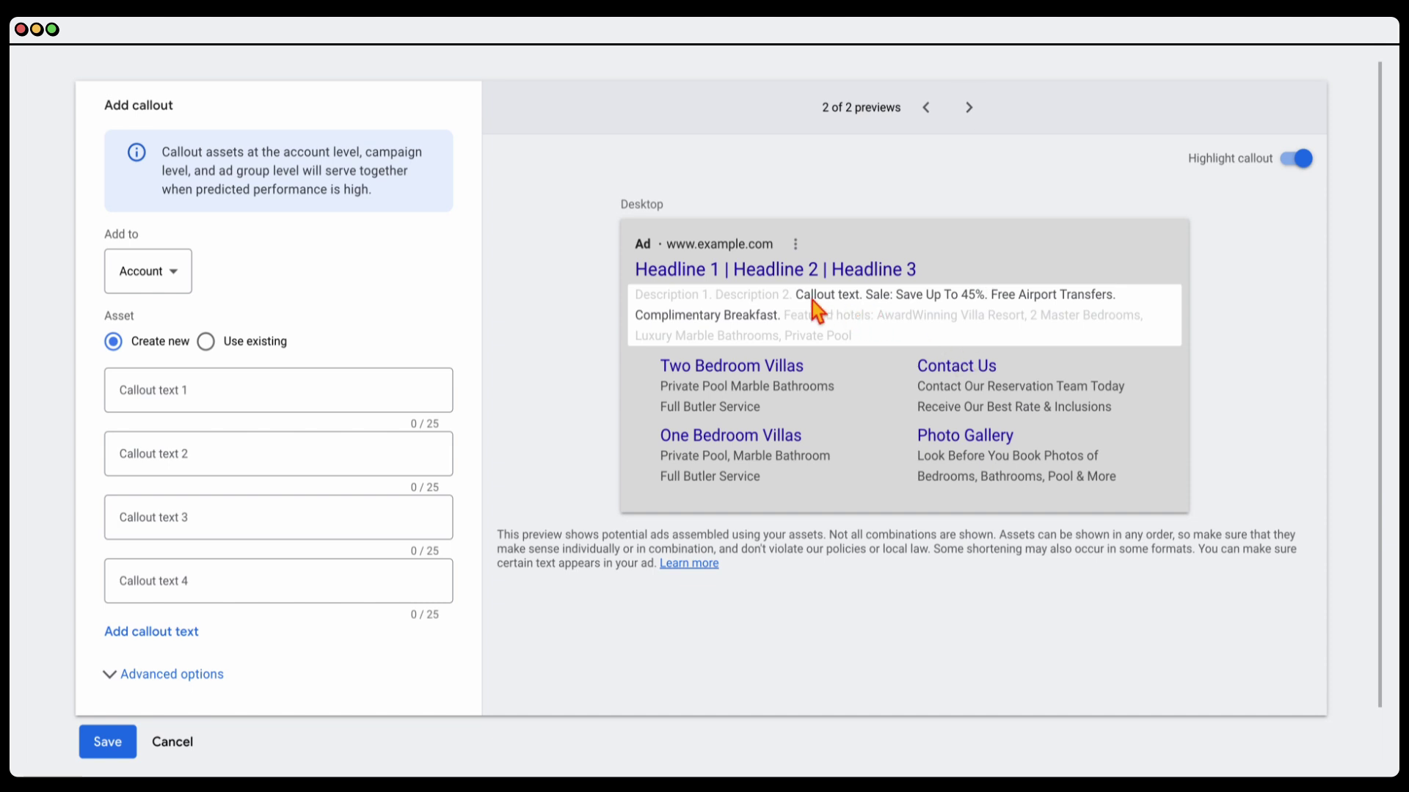
{"action": "mouse_move", "coordinate": [797, 295]}
{"action": "left_mouse_down"}
{"action": "mouse_move", "coordinate": [826, 300]}
{"action": "mouse_move", "coordinate": [822, 318]}
{"action": "mouse_move", "coordinate": [783, 317]}
{"action": "left_mouse_up"}
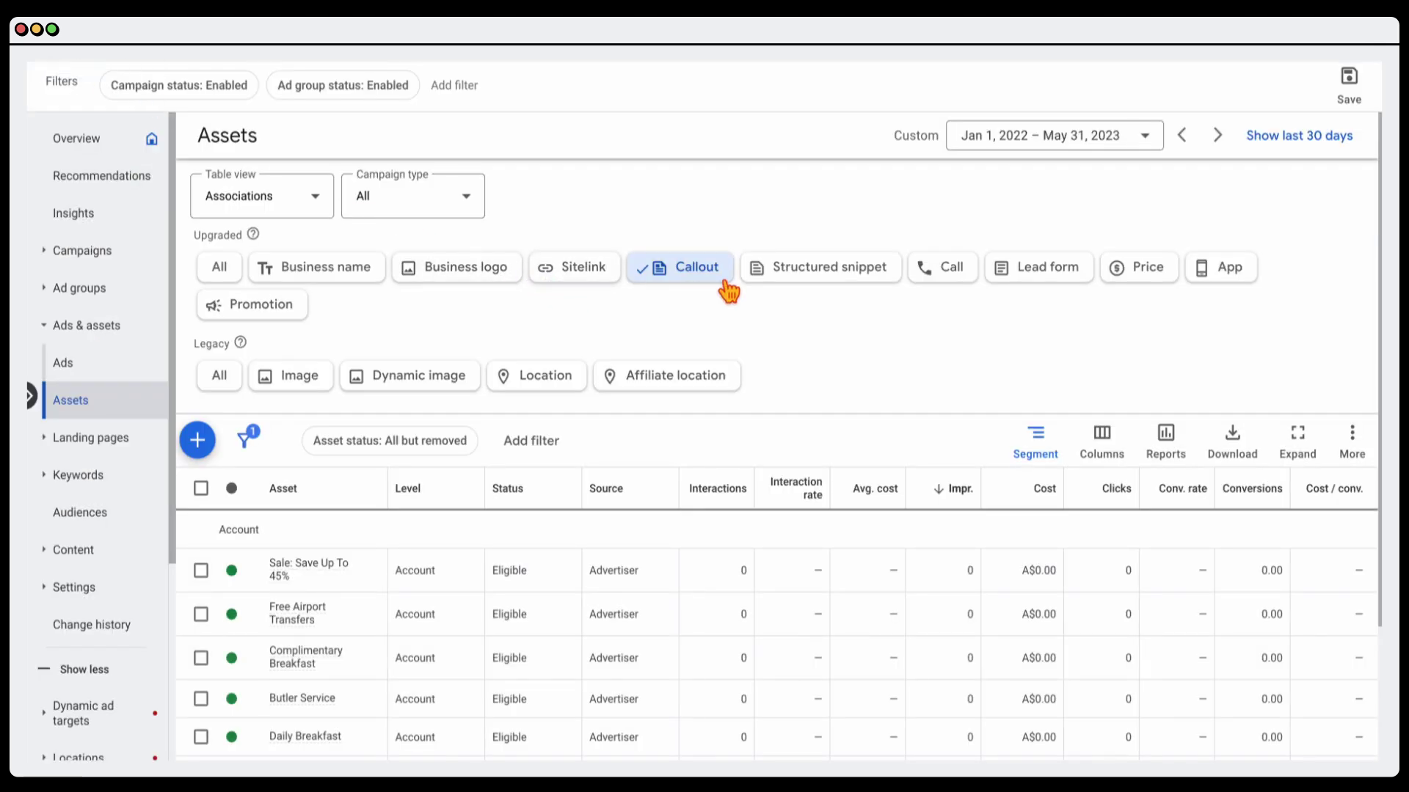
Filter to structured snippets and start a new snippet with the Service catalog header.
{"action": "left_click", "coordinate": [829, 284]}
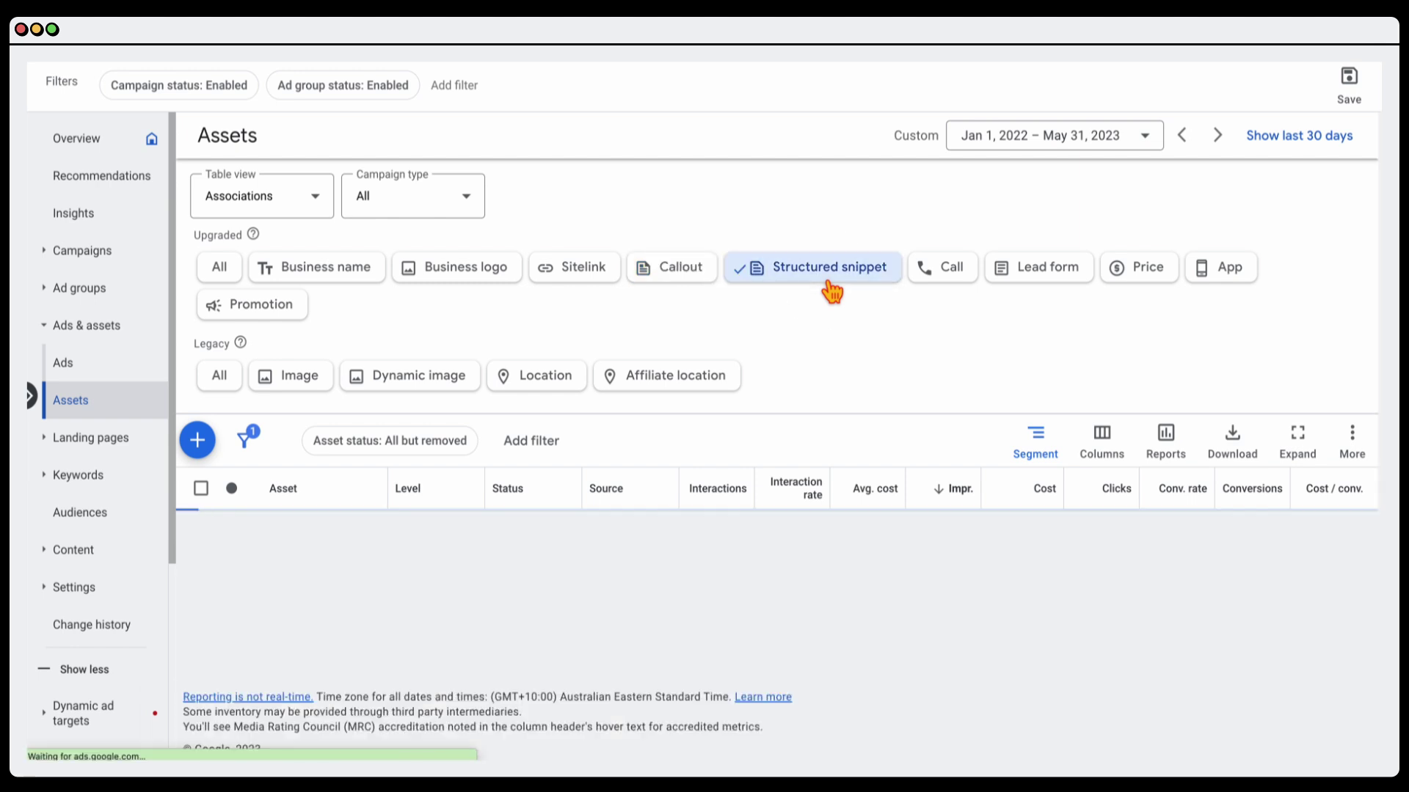
{"action": "left_click", "coordinate": [196, 440]}
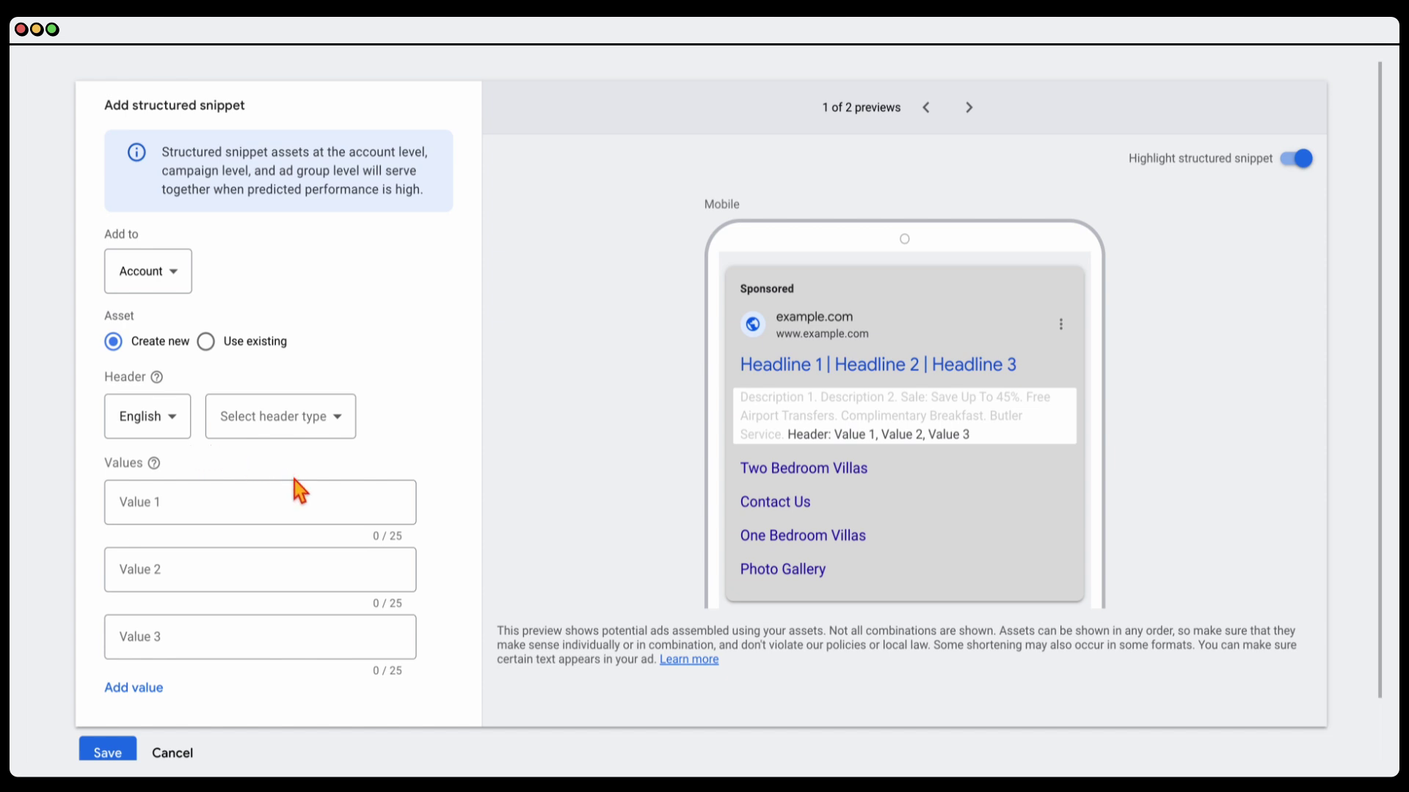
{"action": "left_click", "coordinate": [304, 432]}
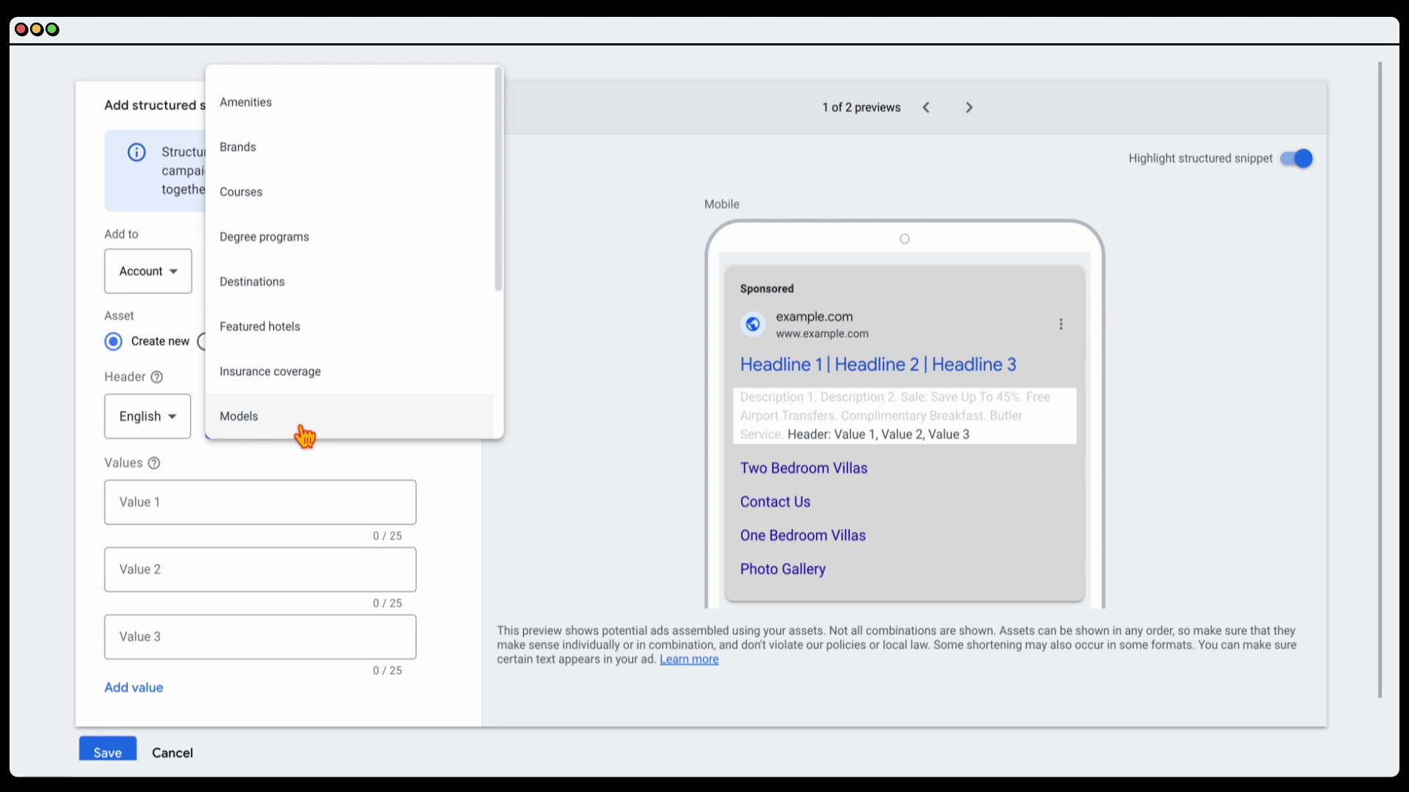
{"action": "scroll", "coordinate": [302, 433], "scroll_direction": "down", "scroll_amount": 2}
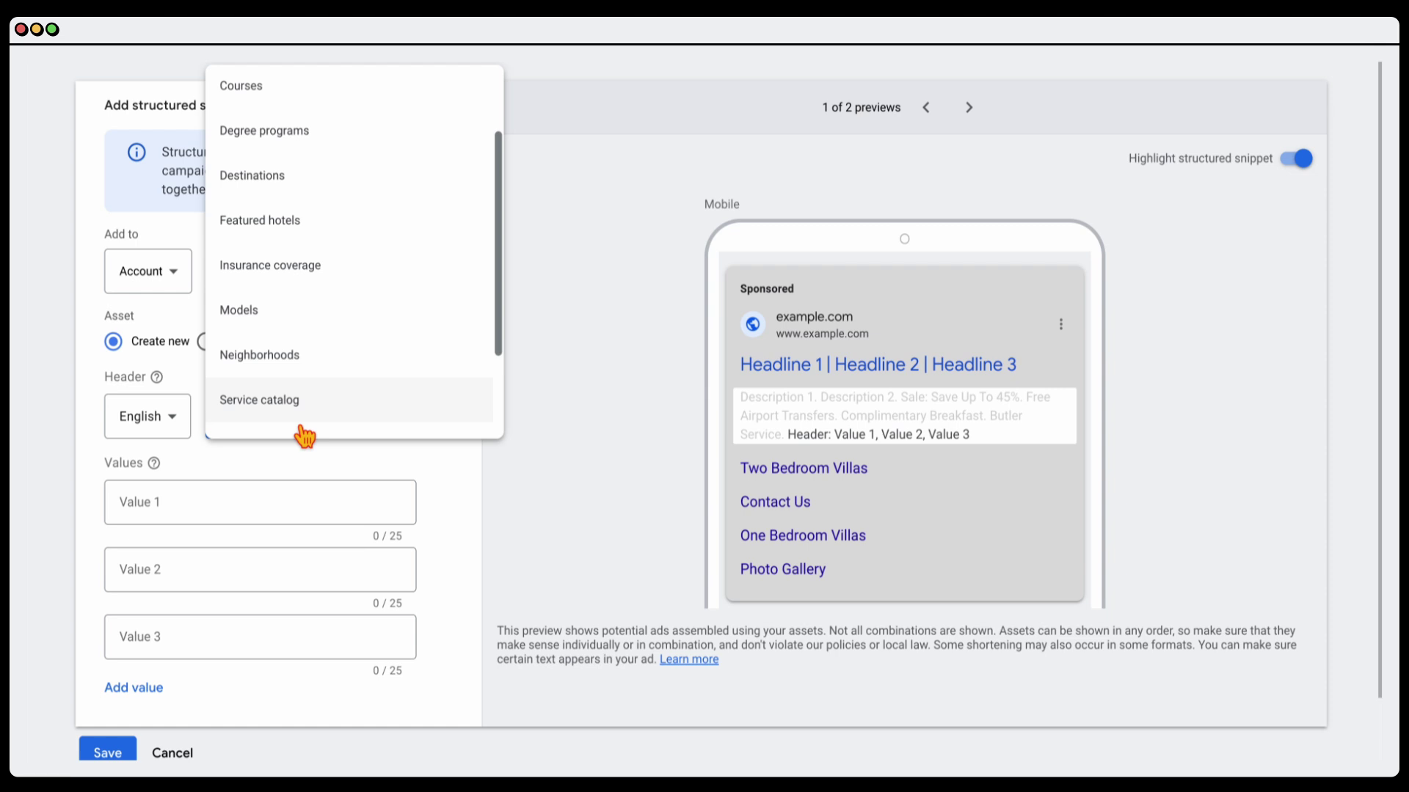
{"action": "left_click", "coordinate": [249, 420]}
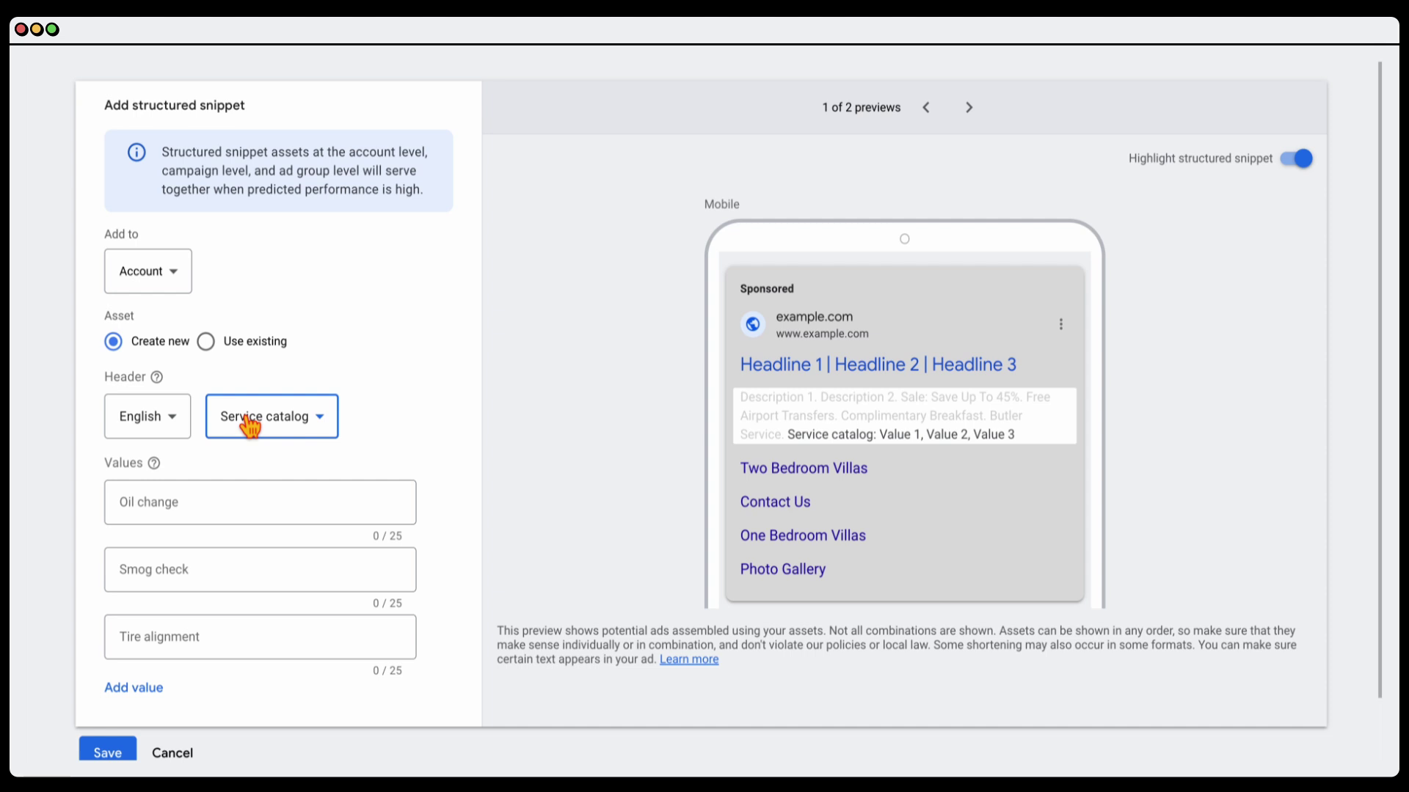
Browse the other snippet header types, then close the list keeping Service catalog.
{"action": "left_click", "coordinate": [249, 424]}
{"action": "scroll", "coordinate": [308, 371], "scroll_direction": "up", "scroll_amount": 3}
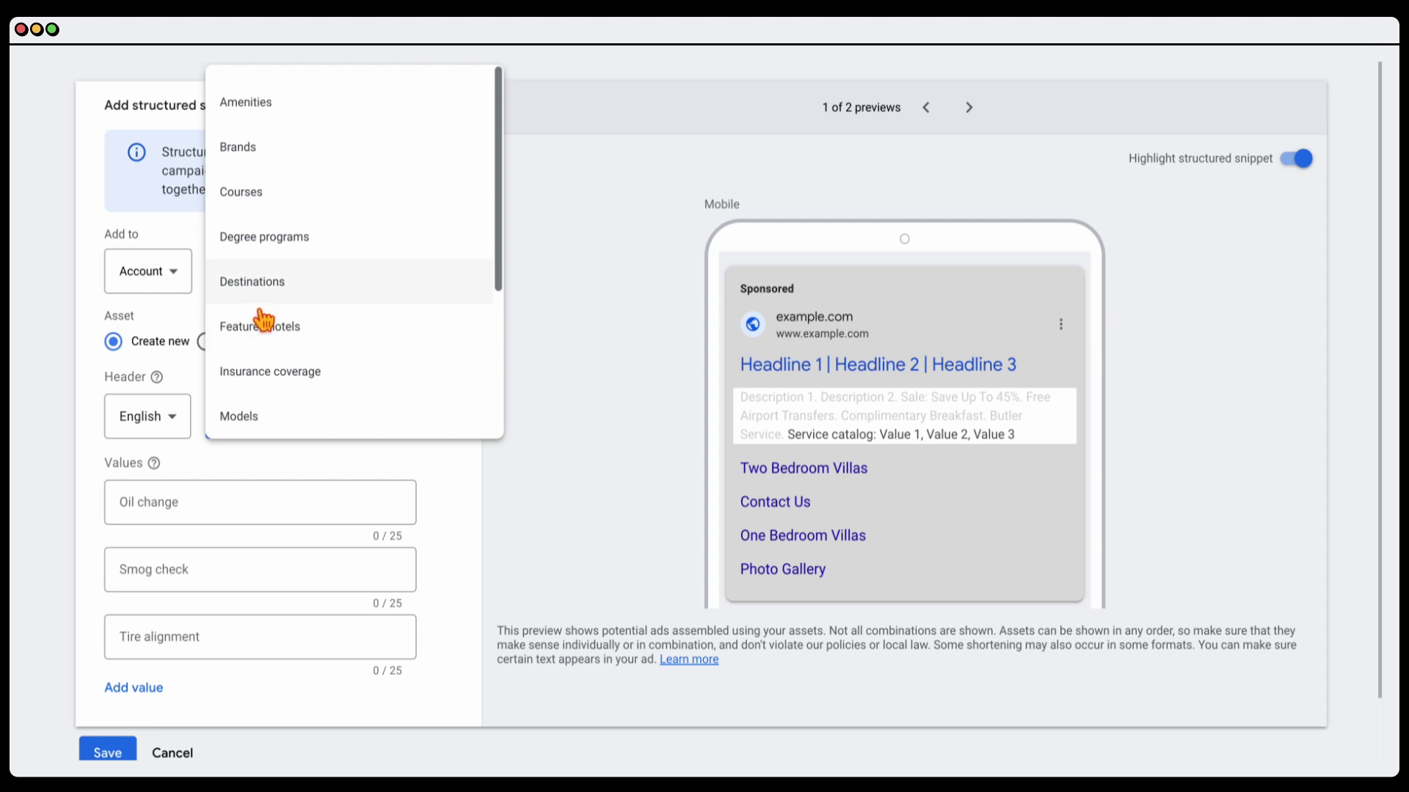
{"action": "scroll", "coordinate": [253, 345], "scroll_direction": "down", "scroll_amount": 2}
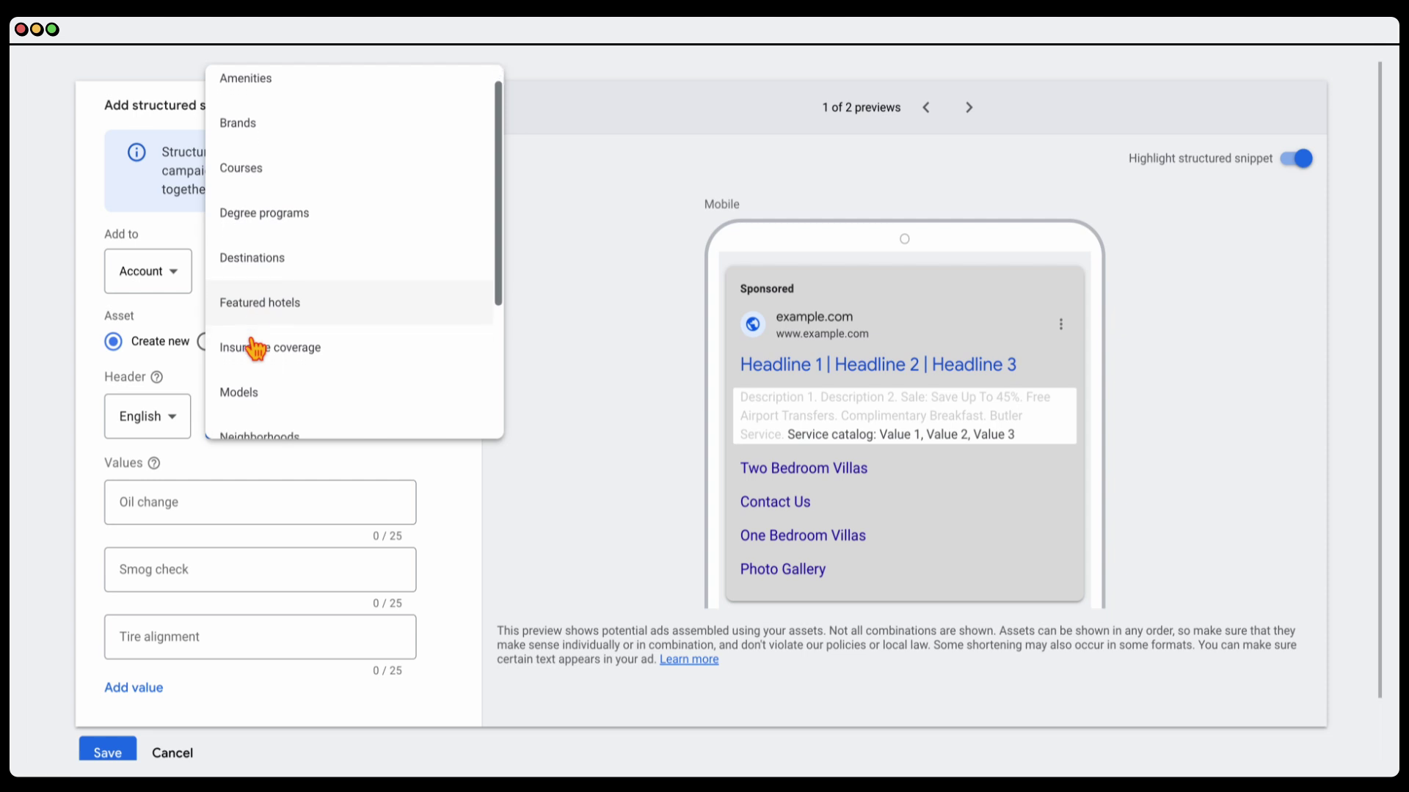
{"action": "scroll", "coordinate": [253, 345], "scroll_direction": "down", "scroll_amount": 4}
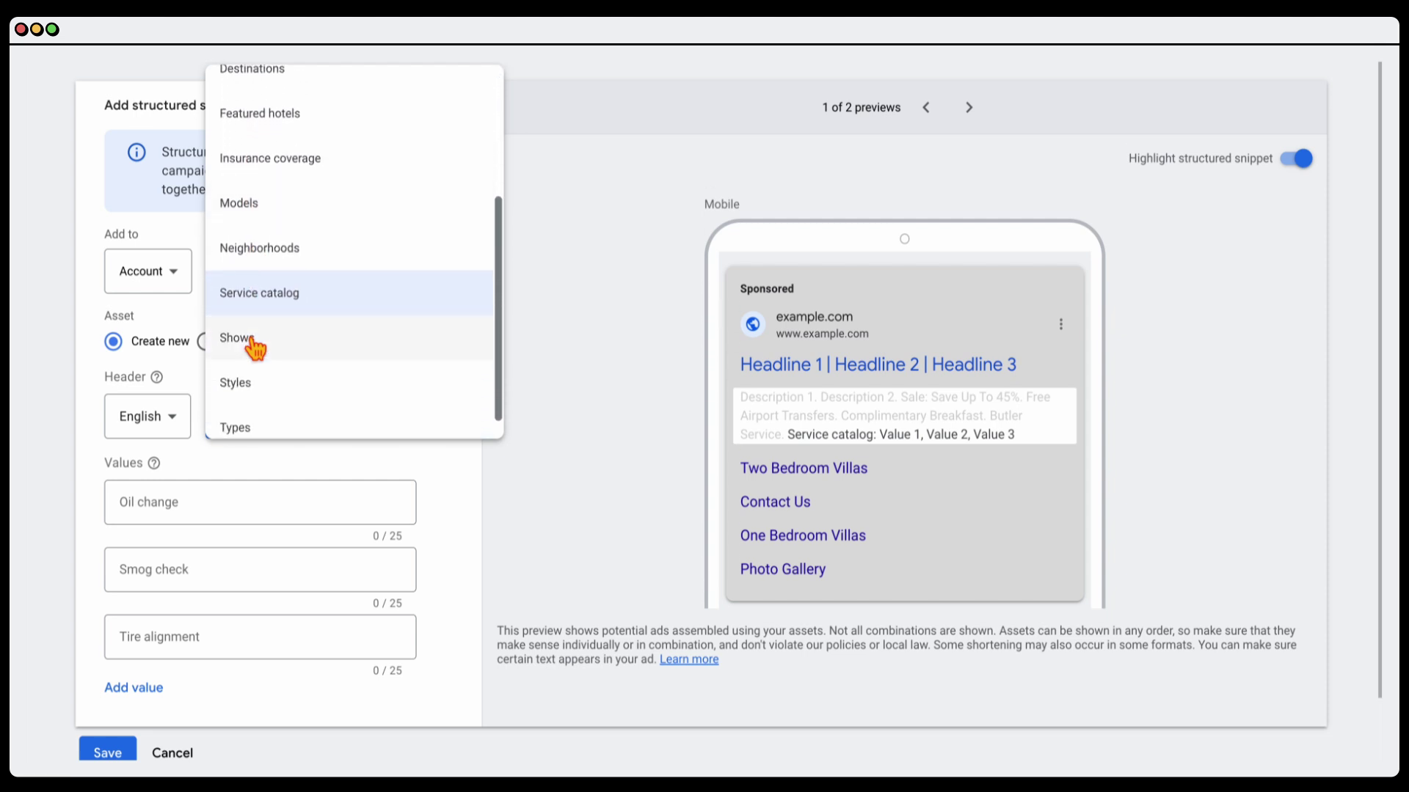
{"action": "left_click", "coordinate": [74, 68]}
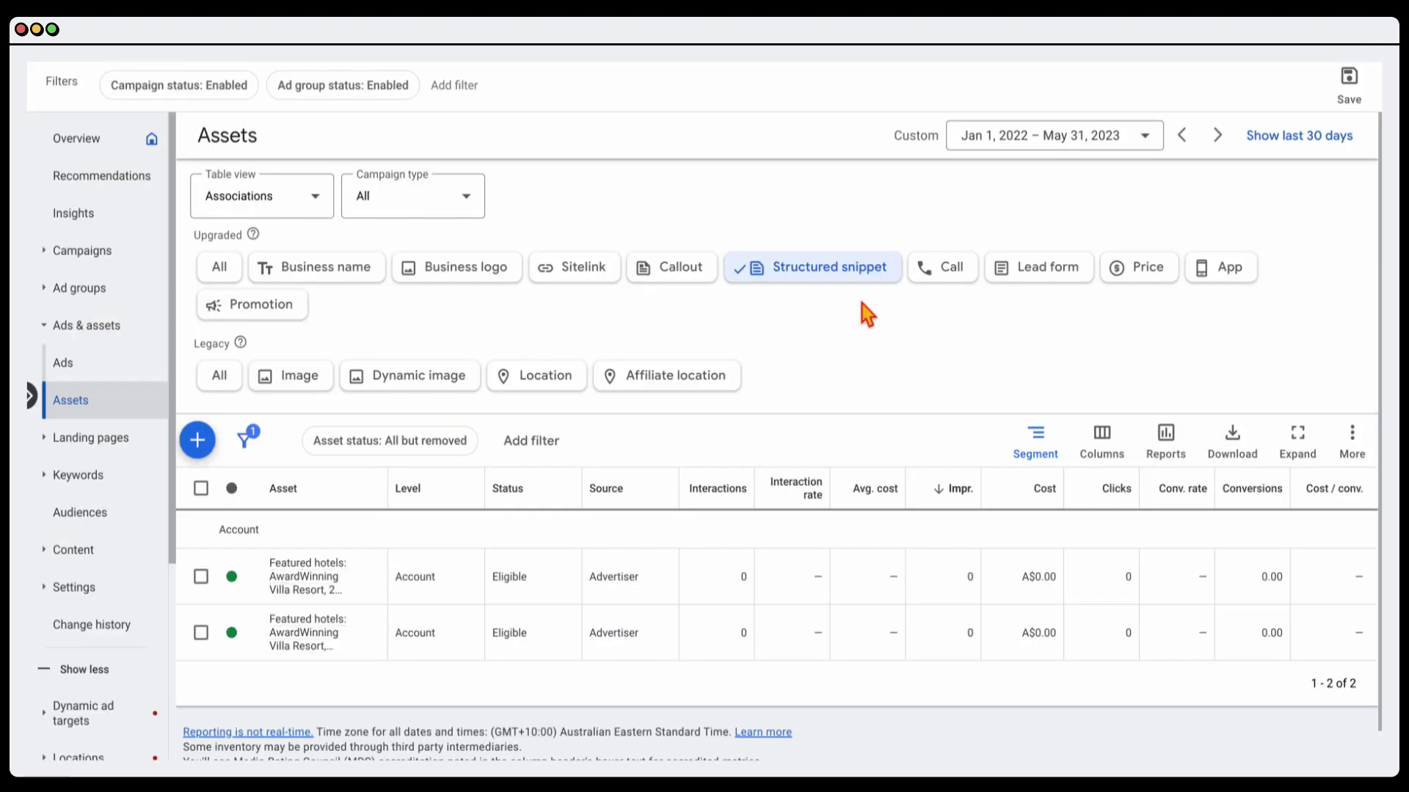
Filter the assets to prices and start a new price asset.
{"action": "scroll", "coordinate": [631, 301], "scroll_direction": "down", "scroll_amount": 1}
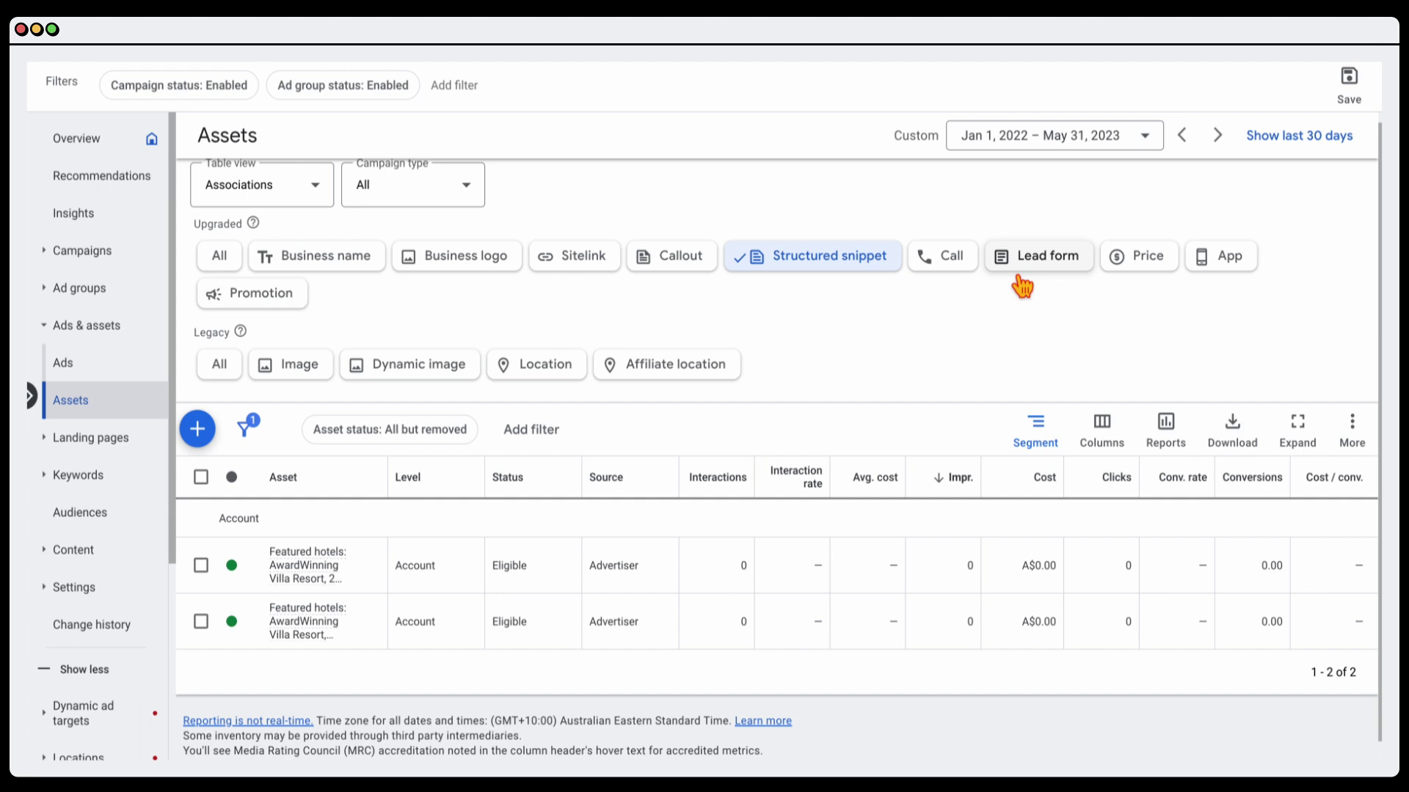
{"action": "scroll", "coordinate": [1022, 286], "scroll_direction": "down", "scroll_amount": 1}
{"action": "scroll", "coordinate": [1022, 286], "scroll_direction": "up", "scroll_amount": 1}
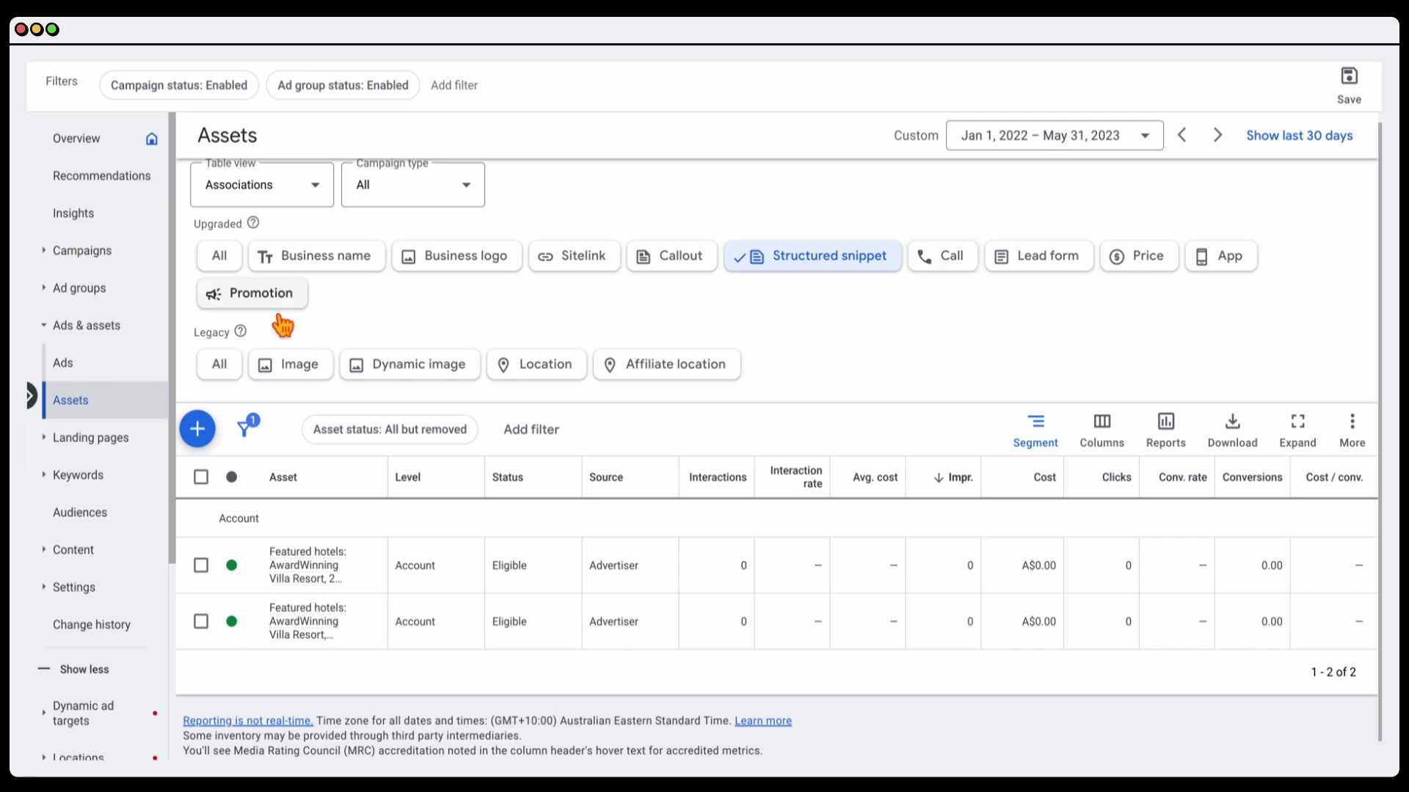
{"action": "left_click", "coordinate": [1141, 275]}
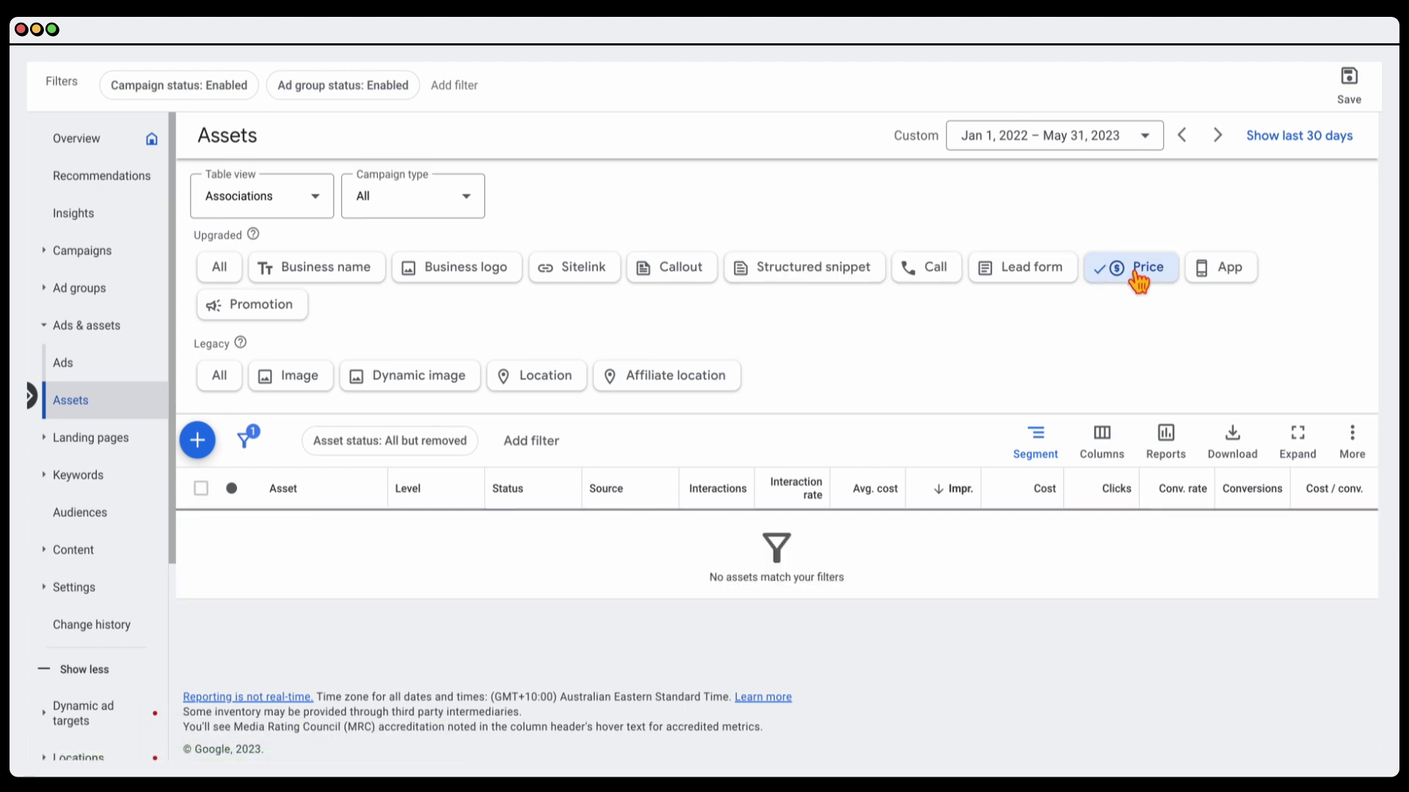
{"action": "left_click", "coordinate": [198, 455]}
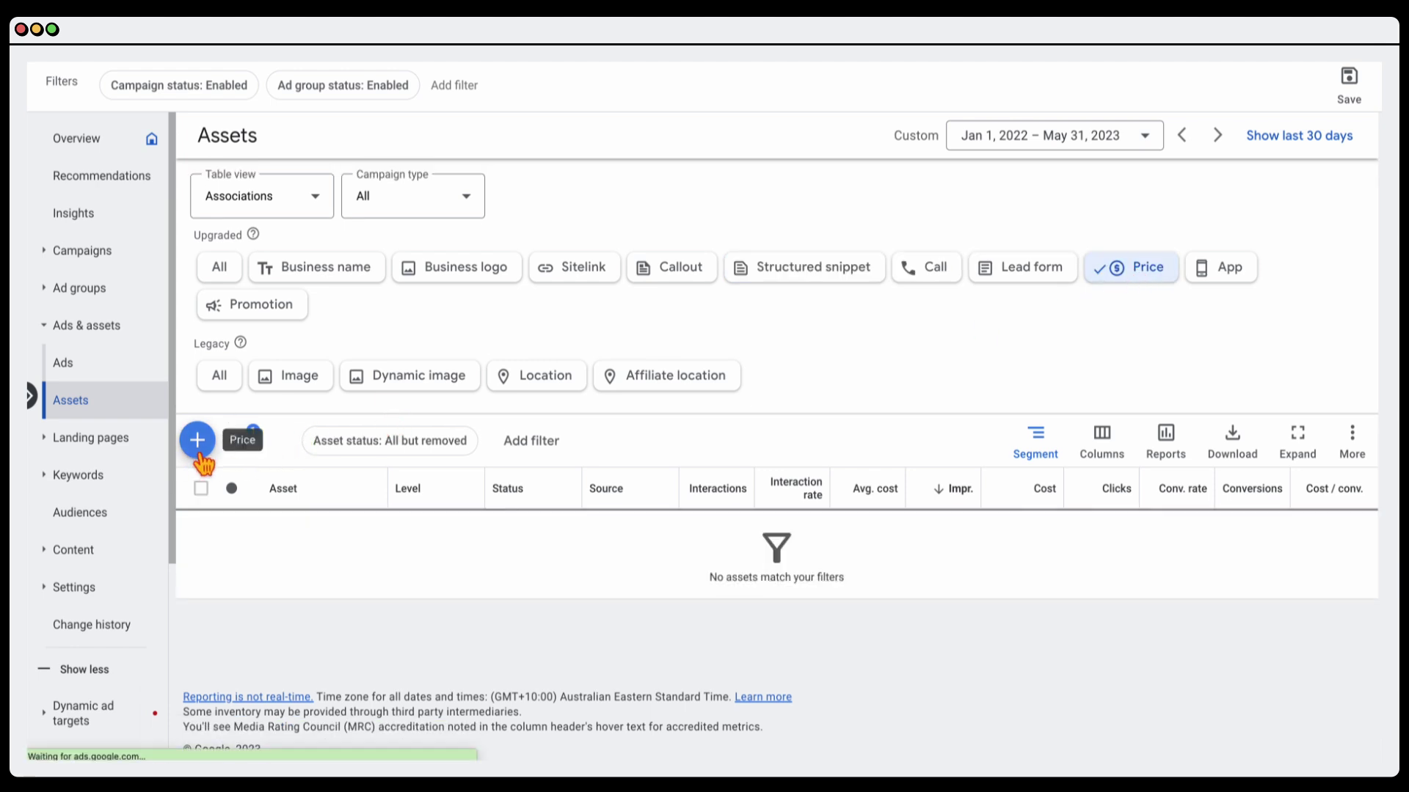
{"action": "scroll", "coordinate": [231, 459], "scroll_direction": "down", "scroll_amount": 6}
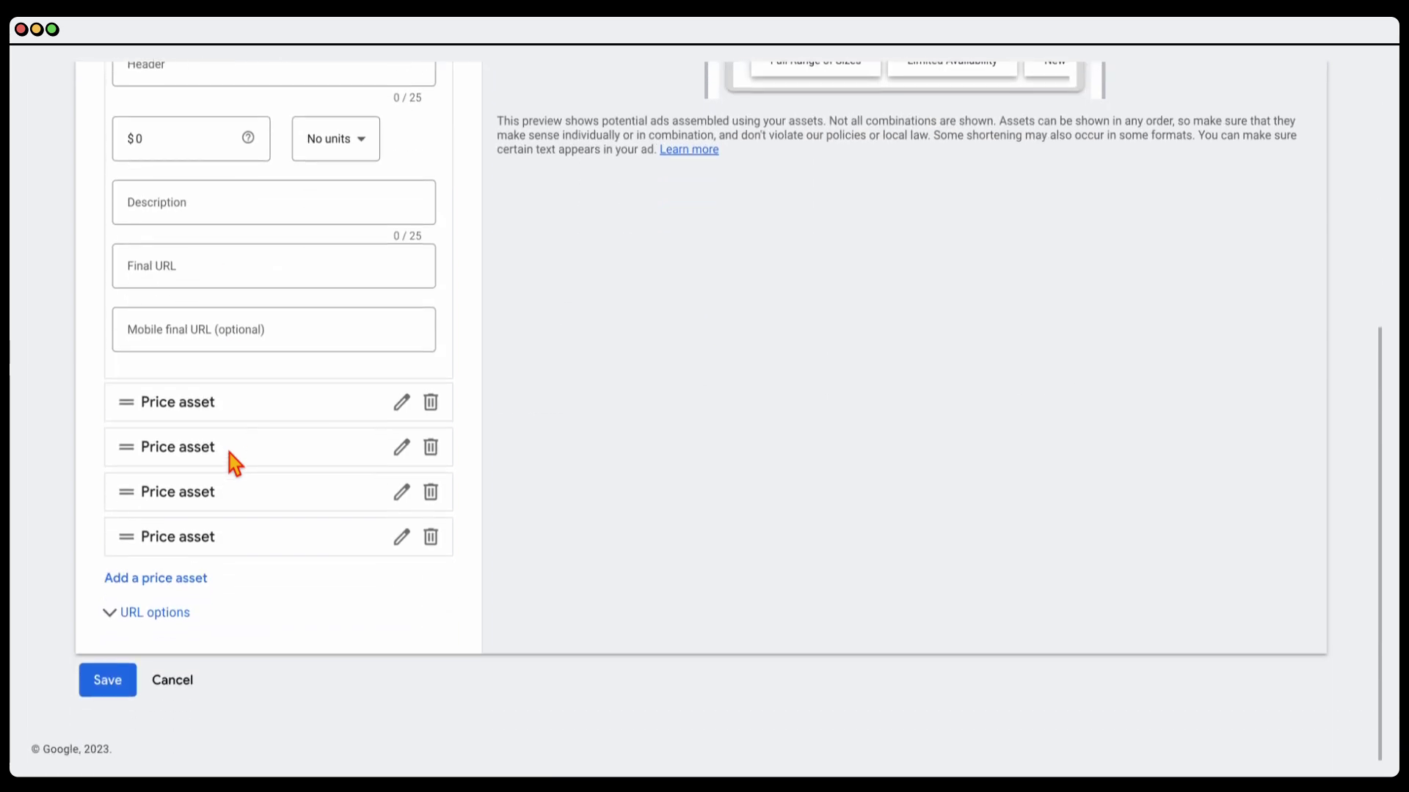
{"action": "scroll", "coordinate": [226, 445], "scroll_direction": "up", "scroll_amount": 6}
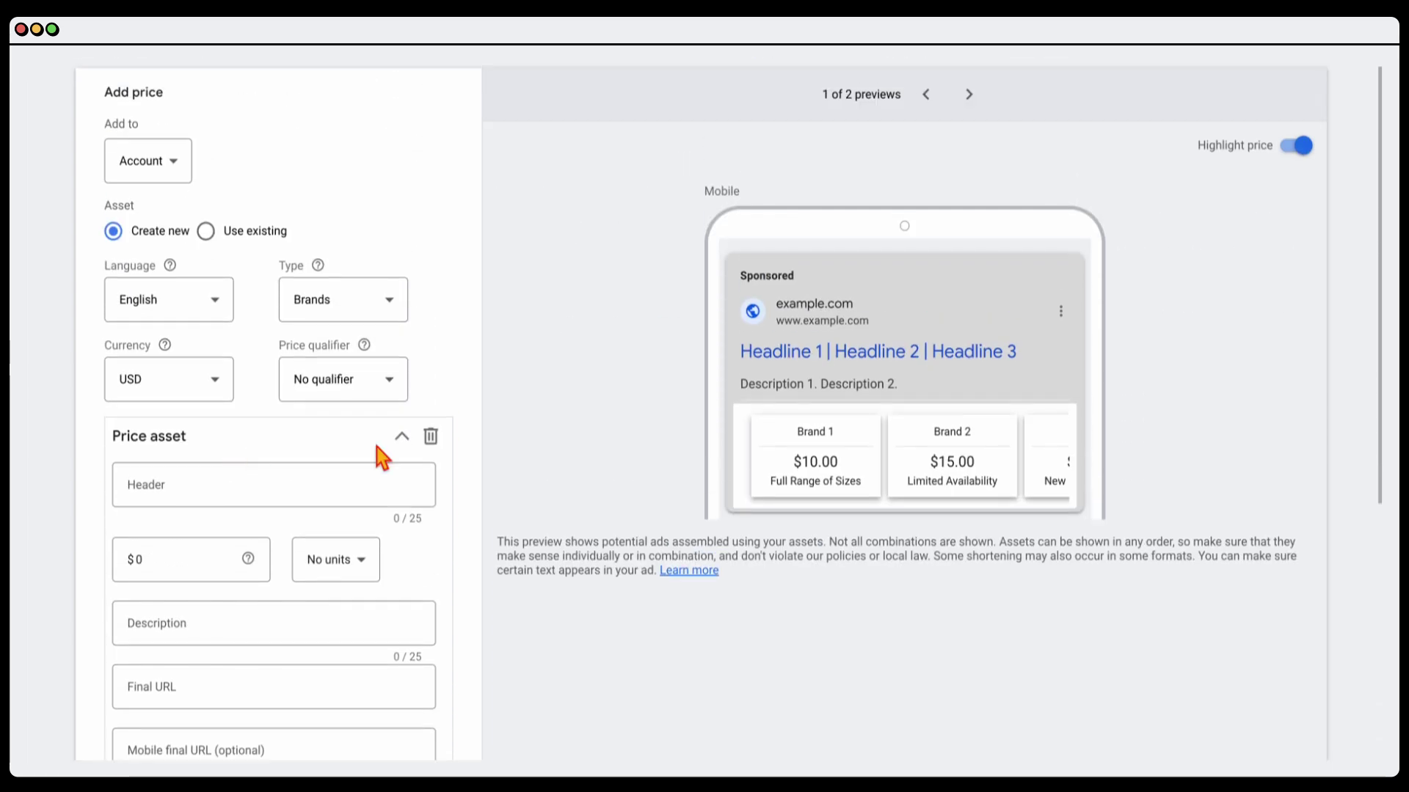
View the price asset's desktop preview, then filter to calls and start a new call asset.
{"action": "left_click", "coordinate": [968, 94]}
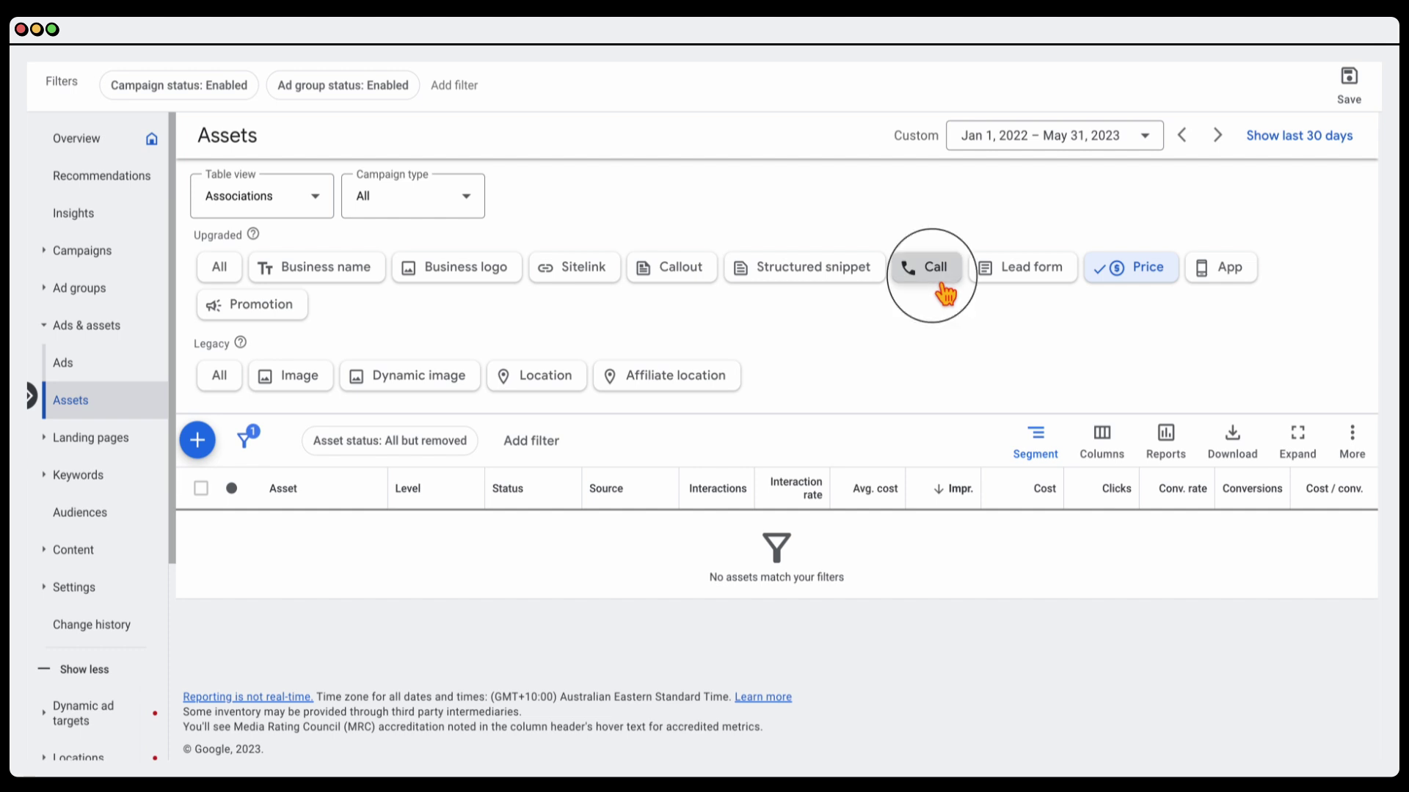
{"action": "left_click", "coordinate": [943, 277]}
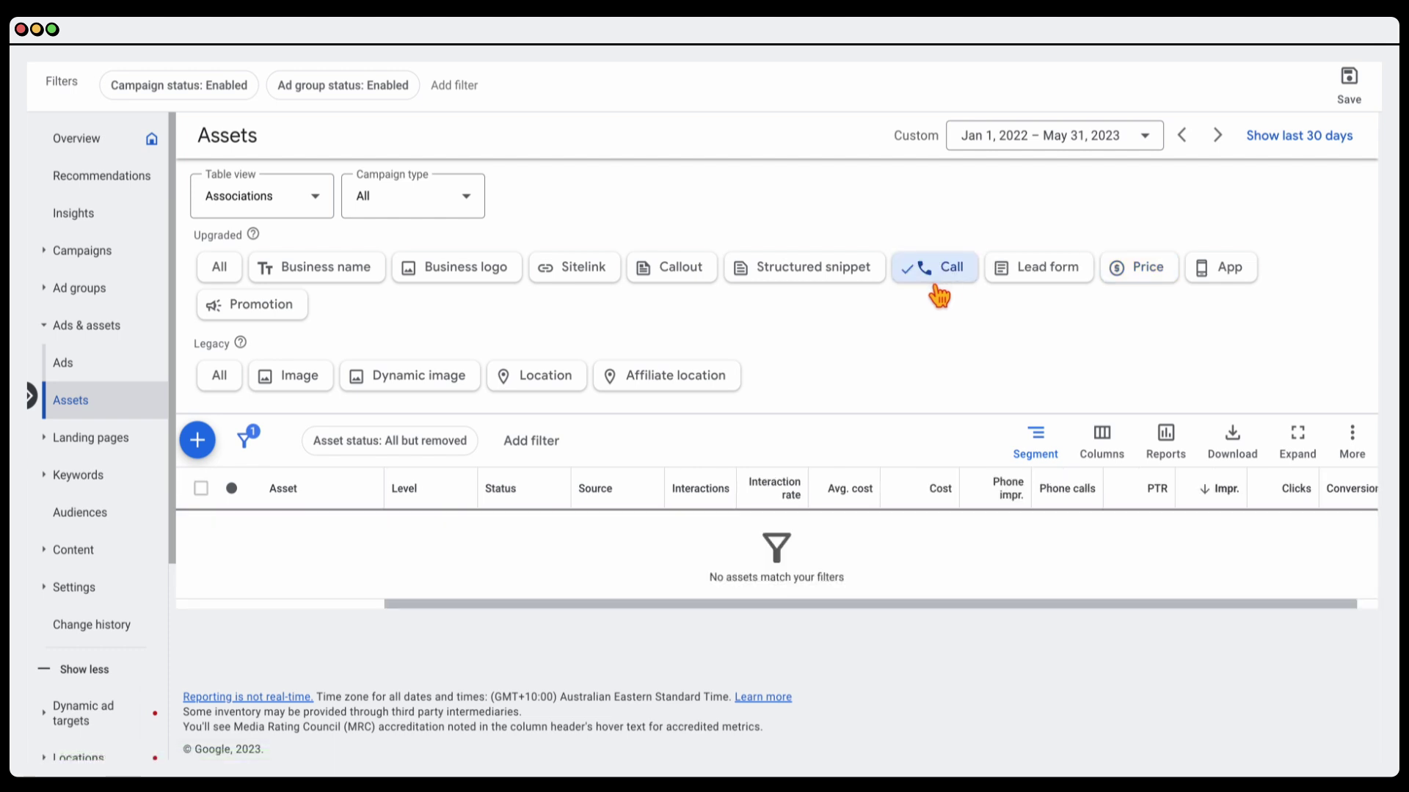
{"action": "left_click", "coordinate": [219, 453]}
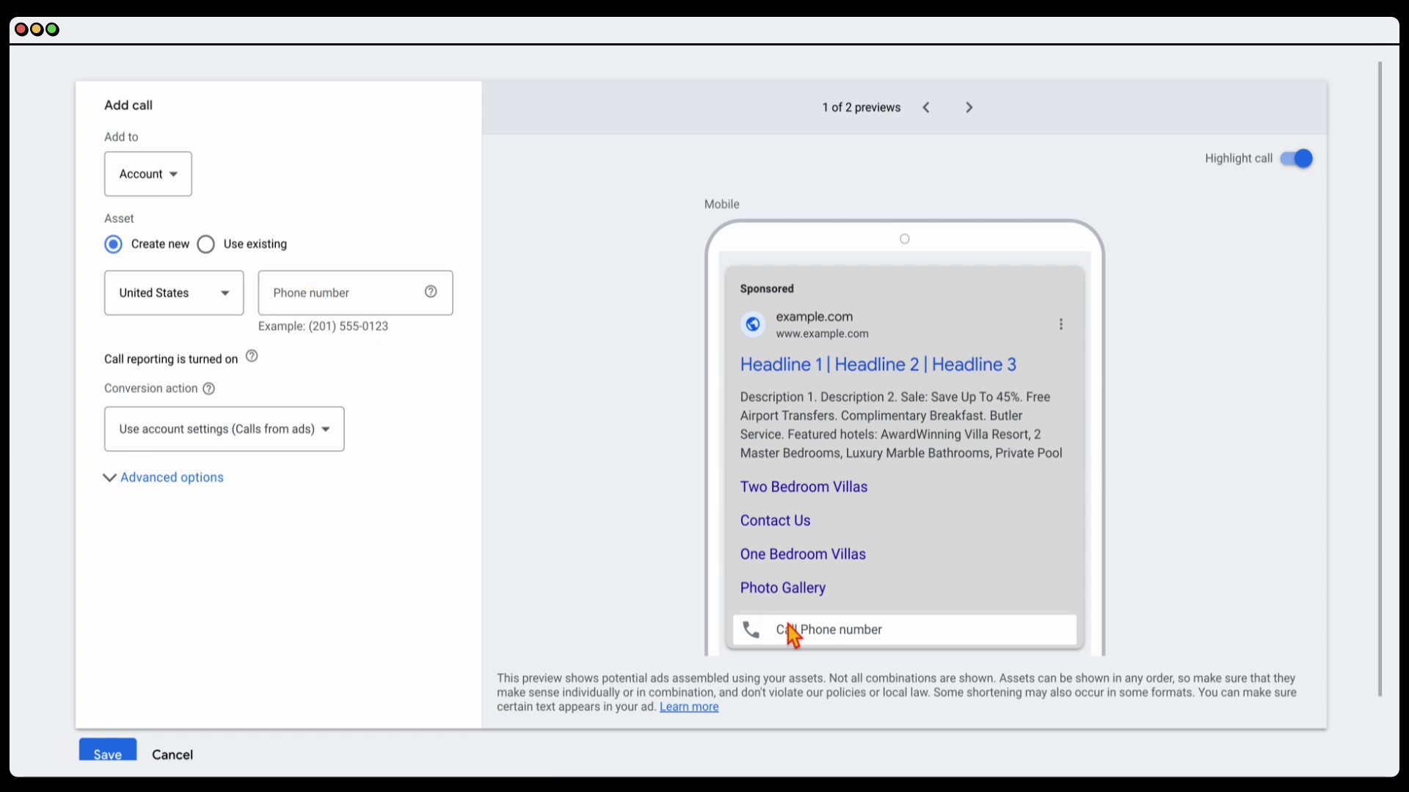
Inspect the call form's phone number and conversion action fields, then filter to promotion assets.
{"action": "scroll", "coordinate": [839, 653], "scroll_direction": "down", "scroll_amount": 1}
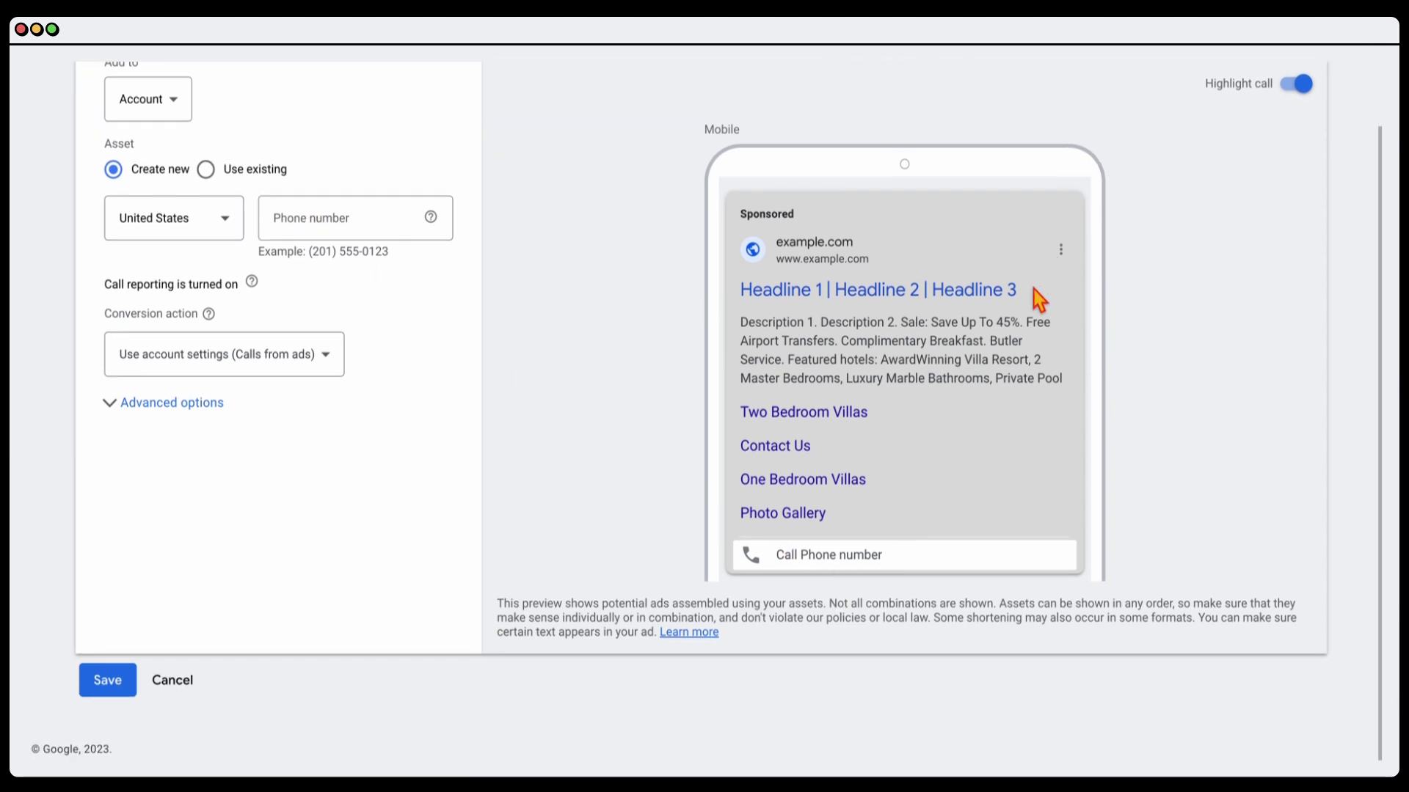
{"action": "scroll", "coordinate": [978, 485], "scroll_direction": "up", "scroll_amount": 1}
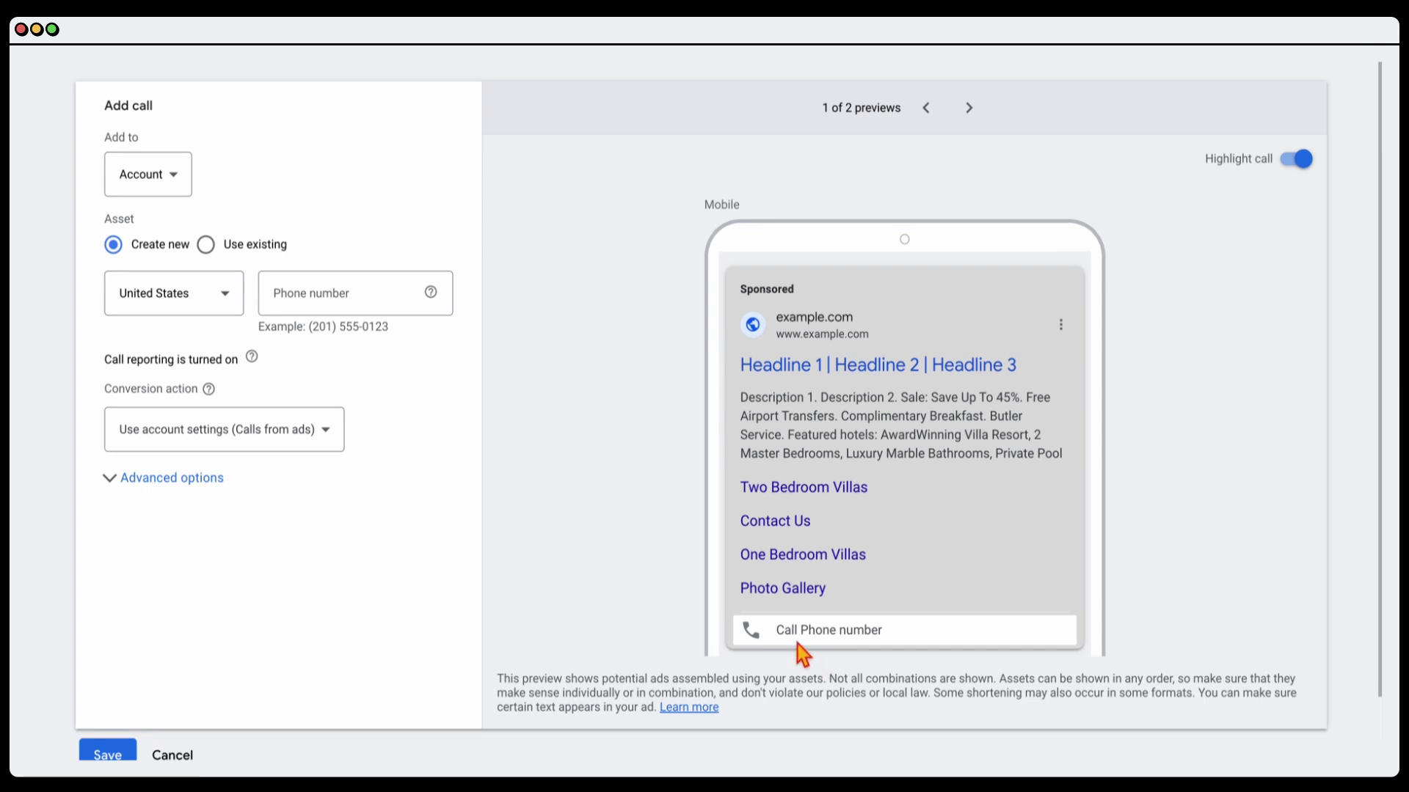
{"action": "left_click", "coordinate": [302, 295]}
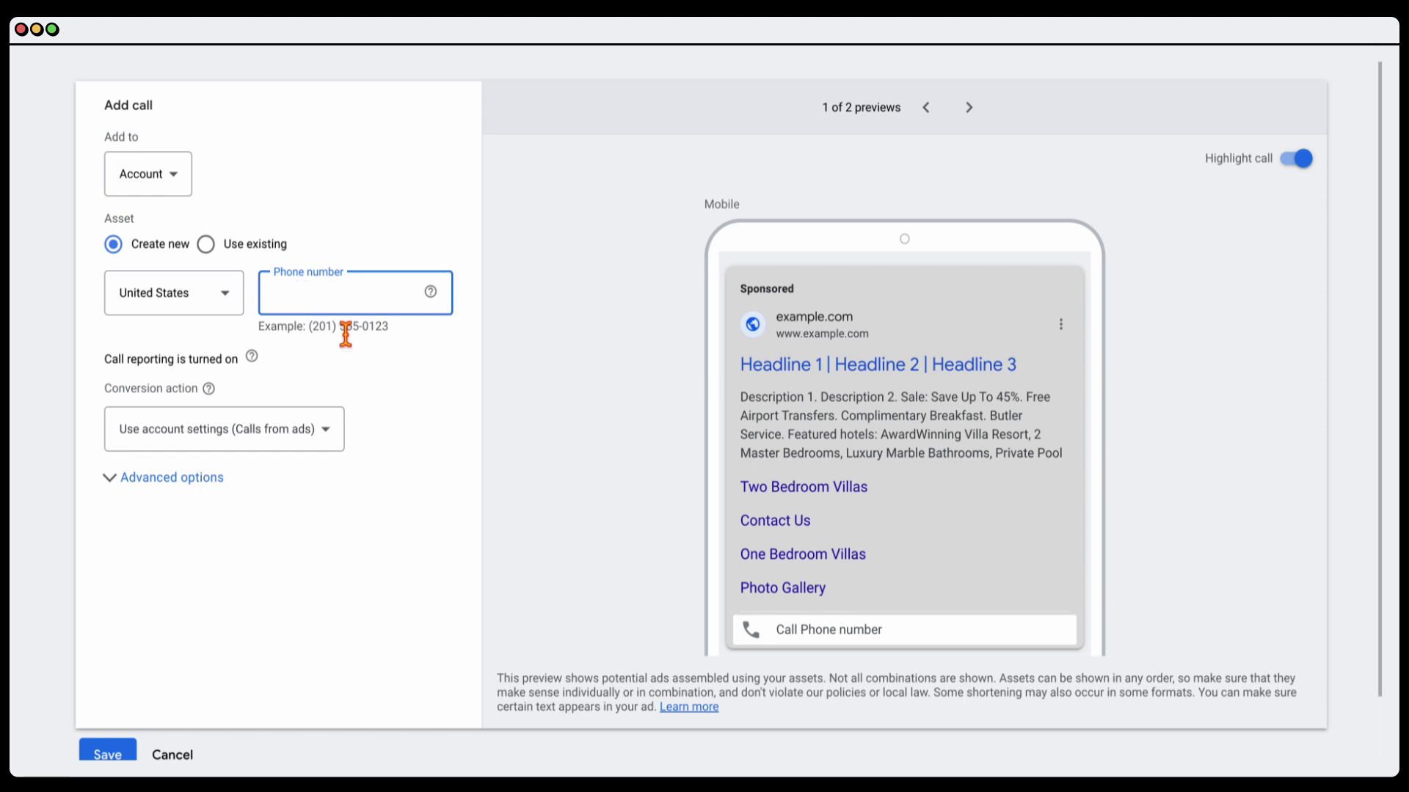
{"action": "left_click", "coordinate": [316, 439]}
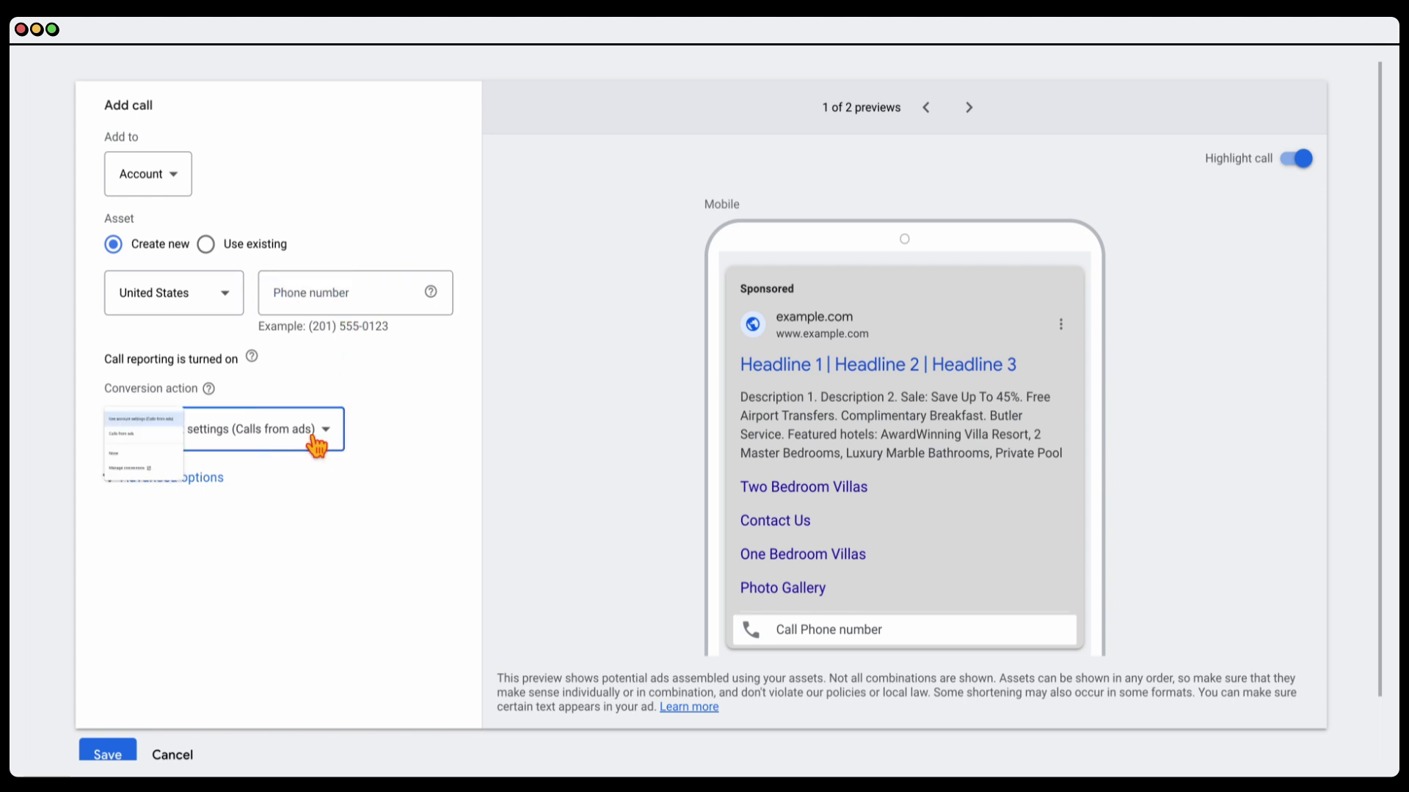
{"action": "left_click", "coordinate": [496, 462]}
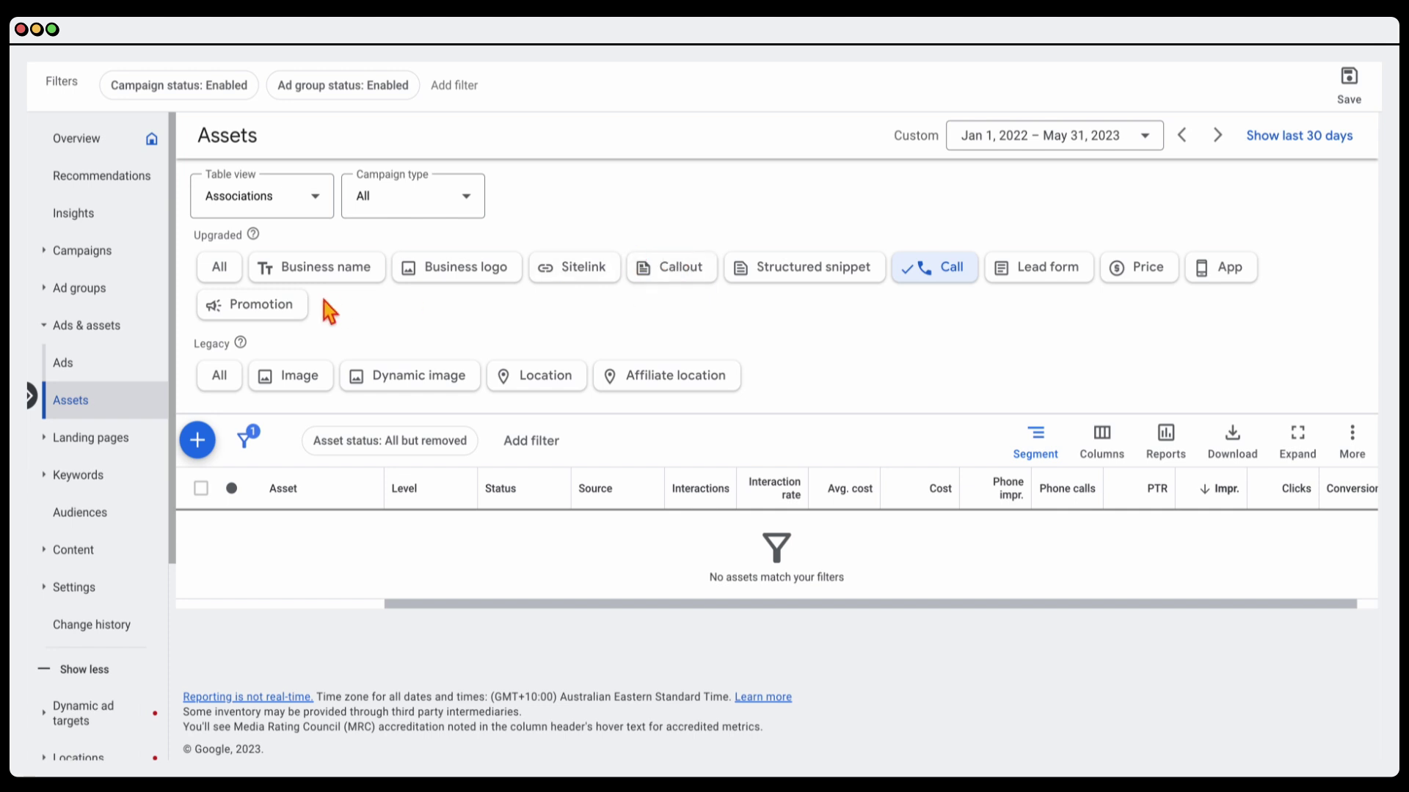
{"action": "left_click", "coordinate": [276, 312]}
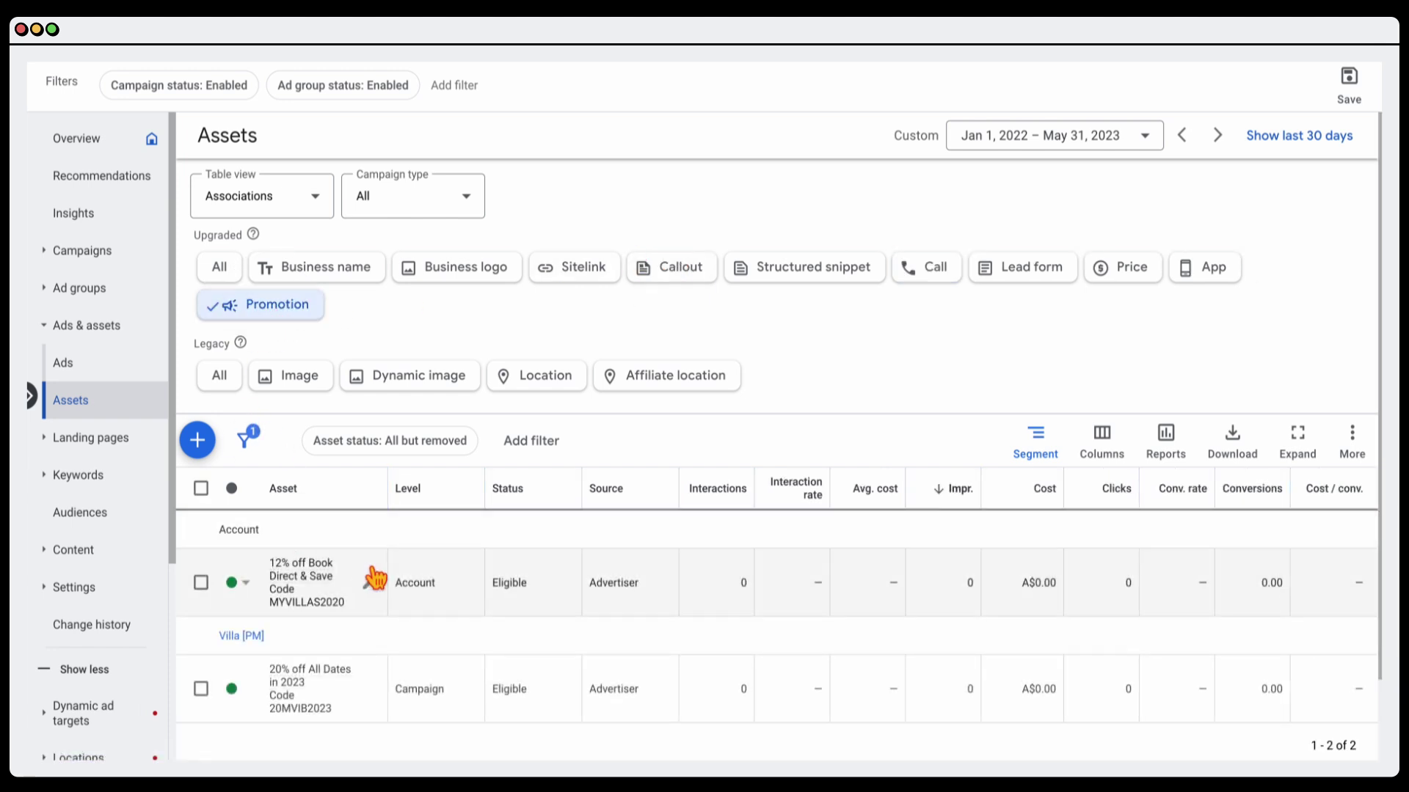
Start a new promotion asset and view its desktop ad preview.
{"action": "scroll", "coordinate": [370, 569], "scroll_direction": "down", "scroll_amount": 2}
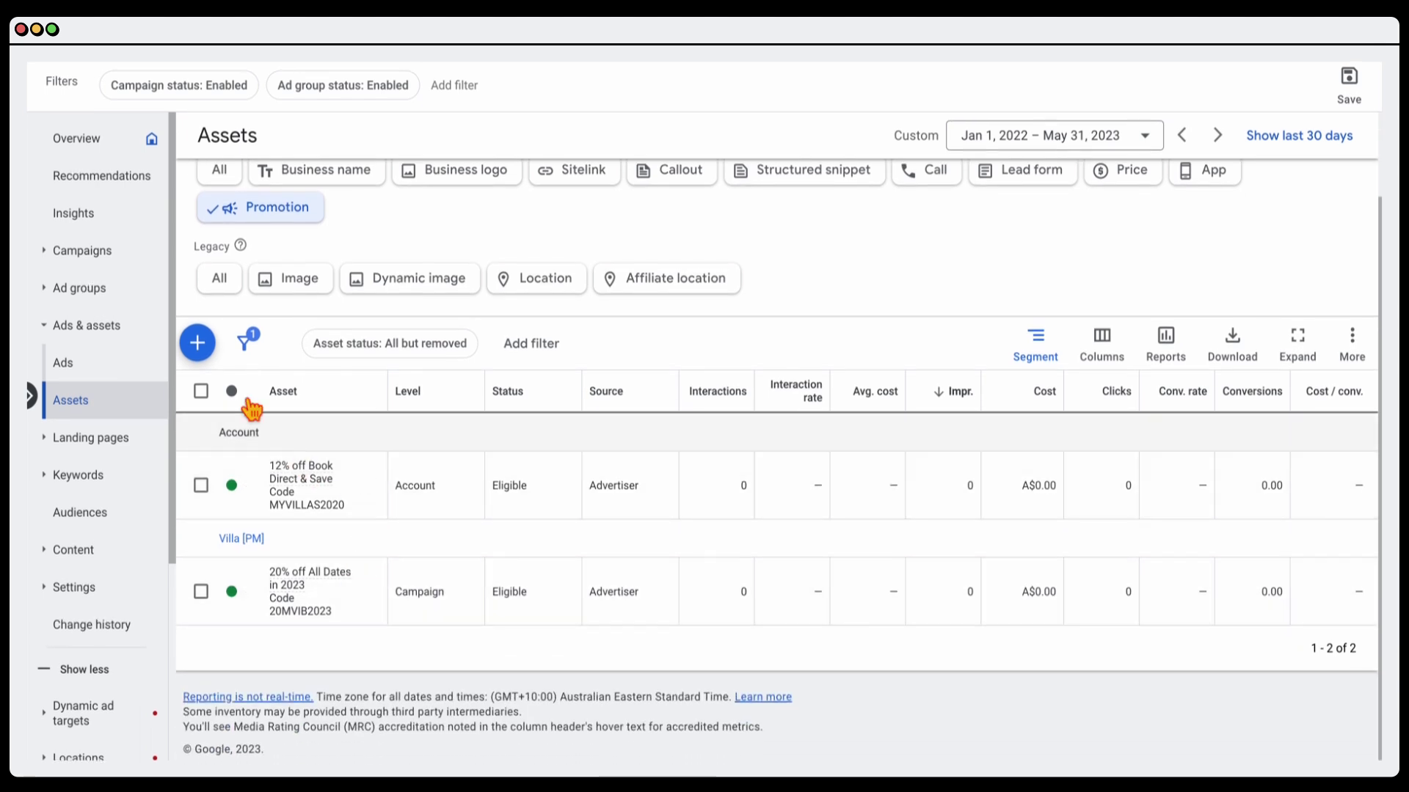
{"action": "left_click", "coordinate": [198, 342]}
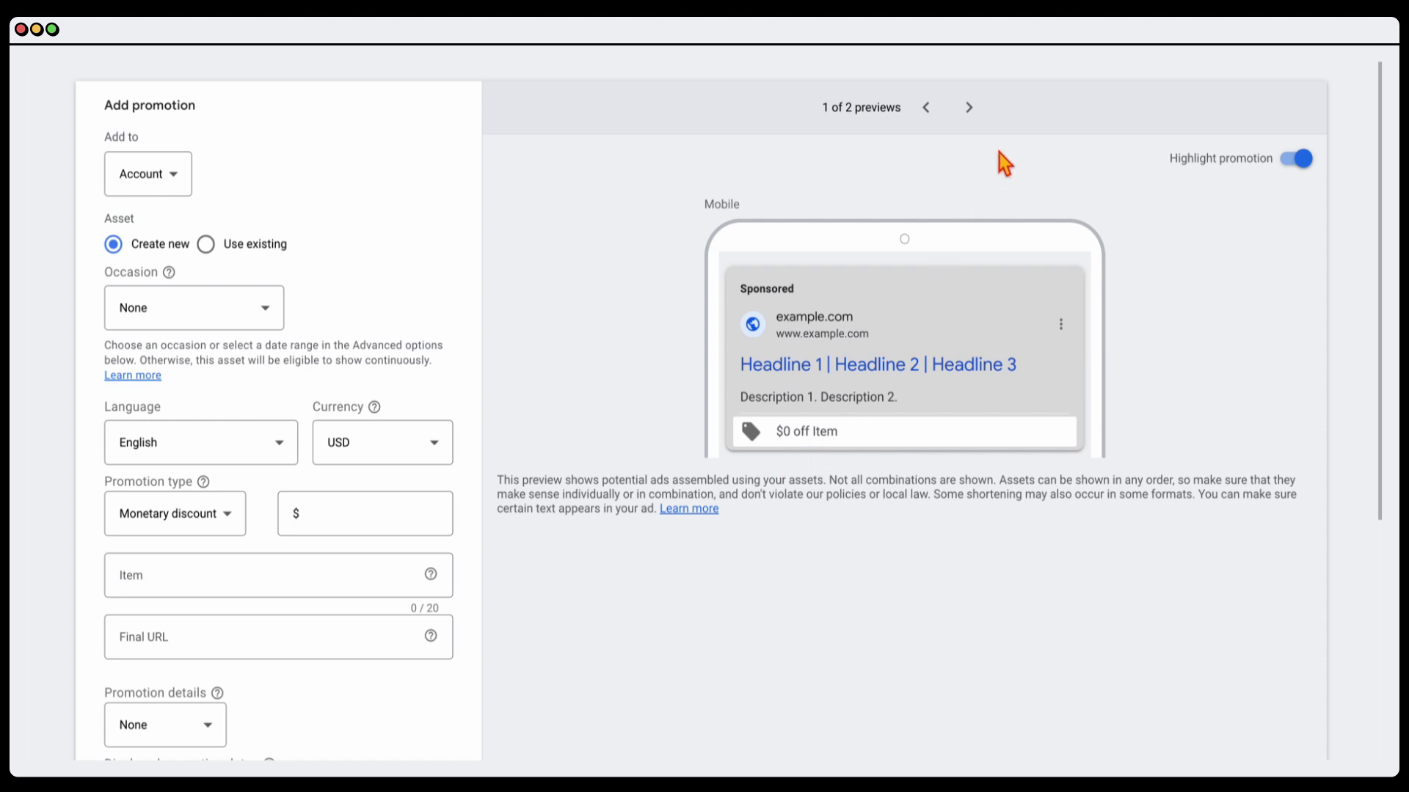
{"action": "left_click", "coordinate": [968, 107]}
Make the promotion a 20% percent discount, with the mobile preview shown.
{"action": "left_click", "coordinate": [925, 110]}
{"action": "left_click", "coordinate": [203, 532]}
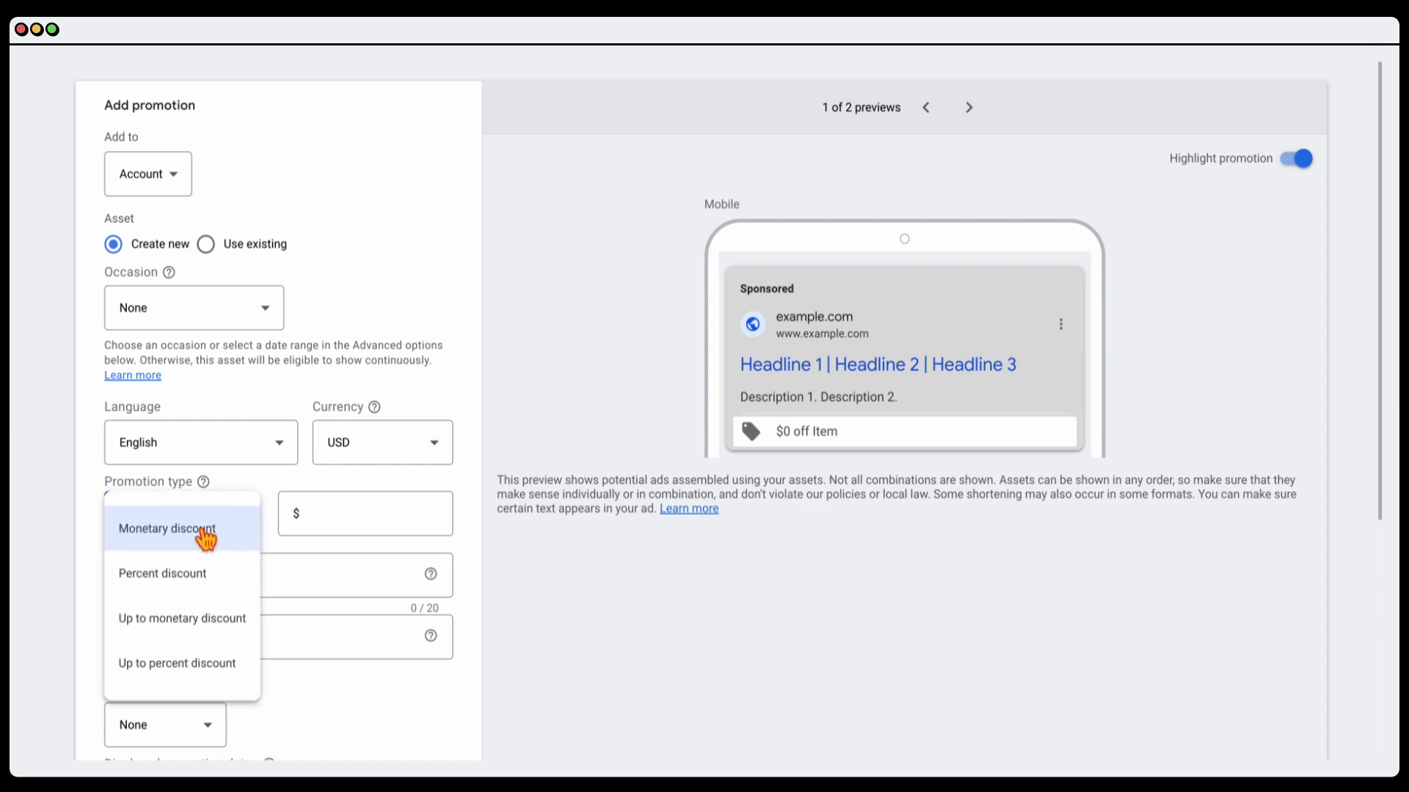
{"action": "left_click", "coordinate": [212, 583]}
{"action": "left_click", "coordinate": [323, 522]}
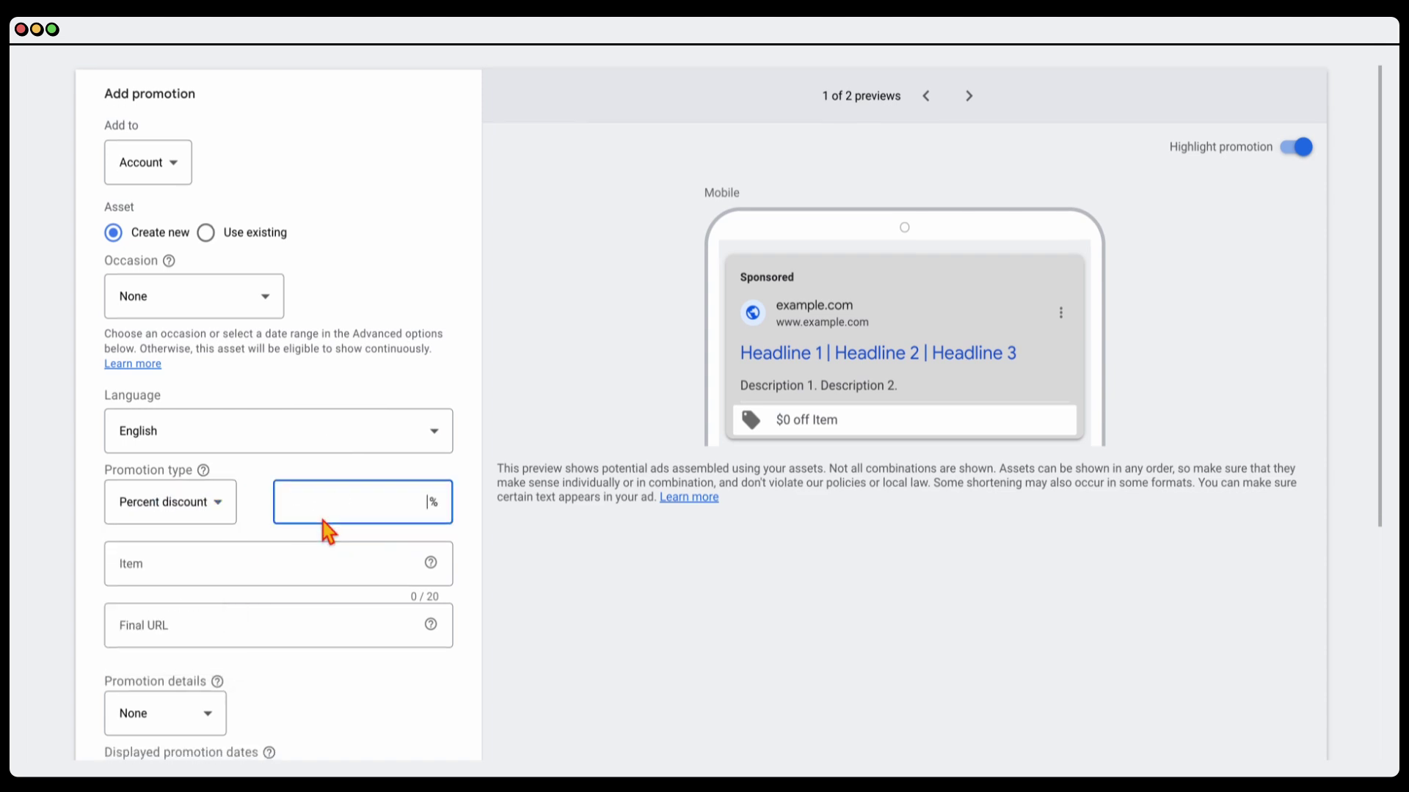
{"action": "type", "text": "20"}
Set the occasion to Summer Sale and the promoted item to Sitewide.
{"action": "scroll", "coordinate": [166, 528], "scroll_direction": "down", "scroll_amount": 1}
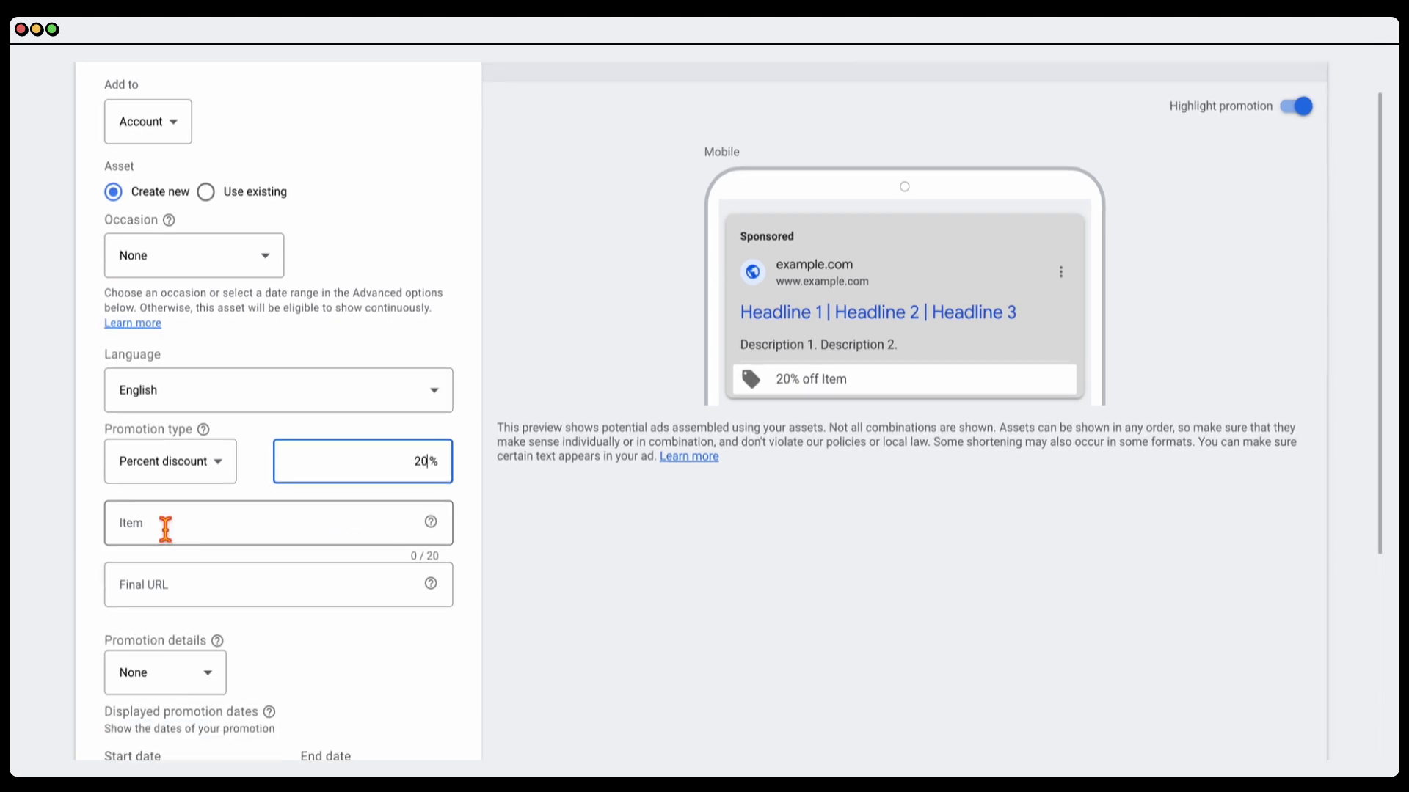
{"action": "left_click", "coordinate": [183, 272]}
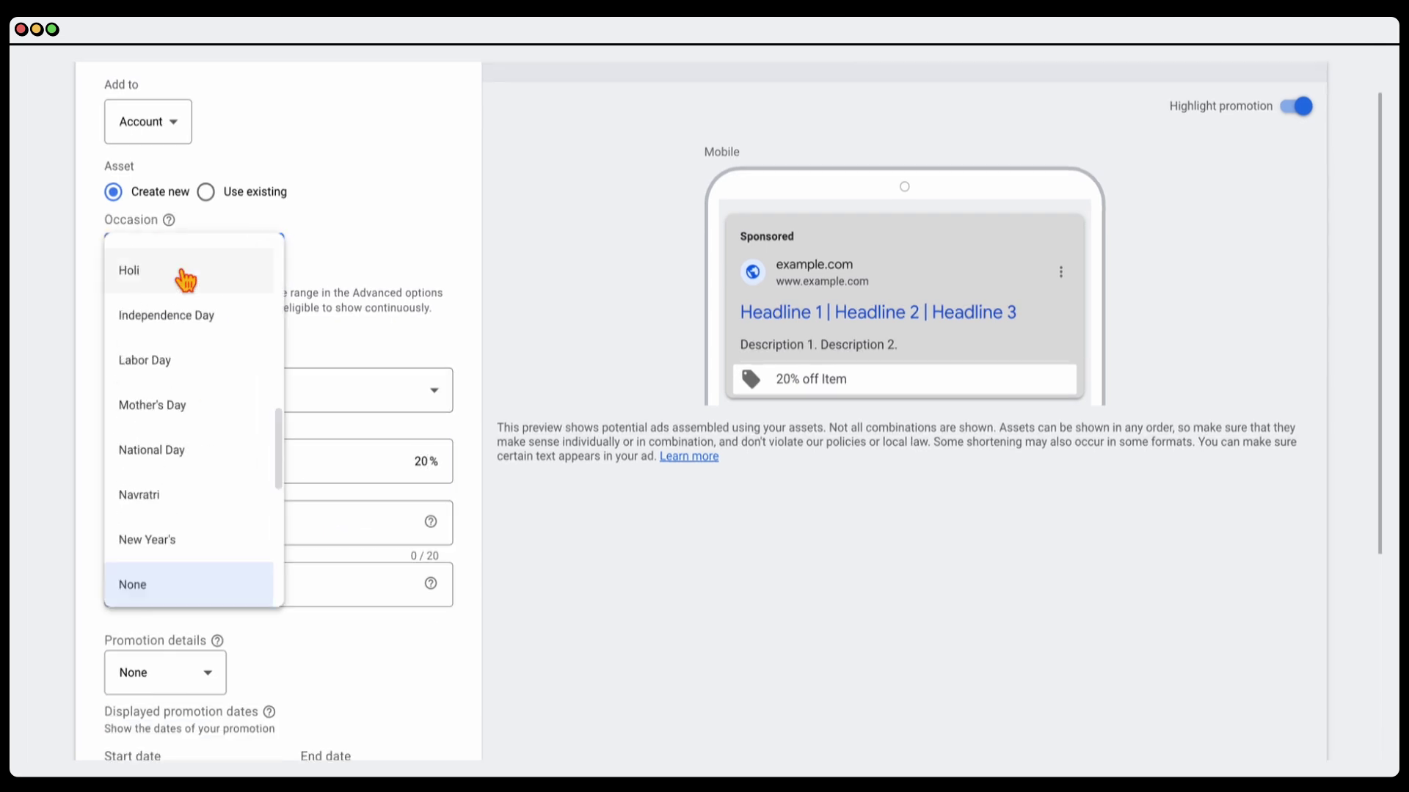
{"action": "scroll", "coordinate": [179, 418], "scroll_direction": "down", "scroll_amount": 6}
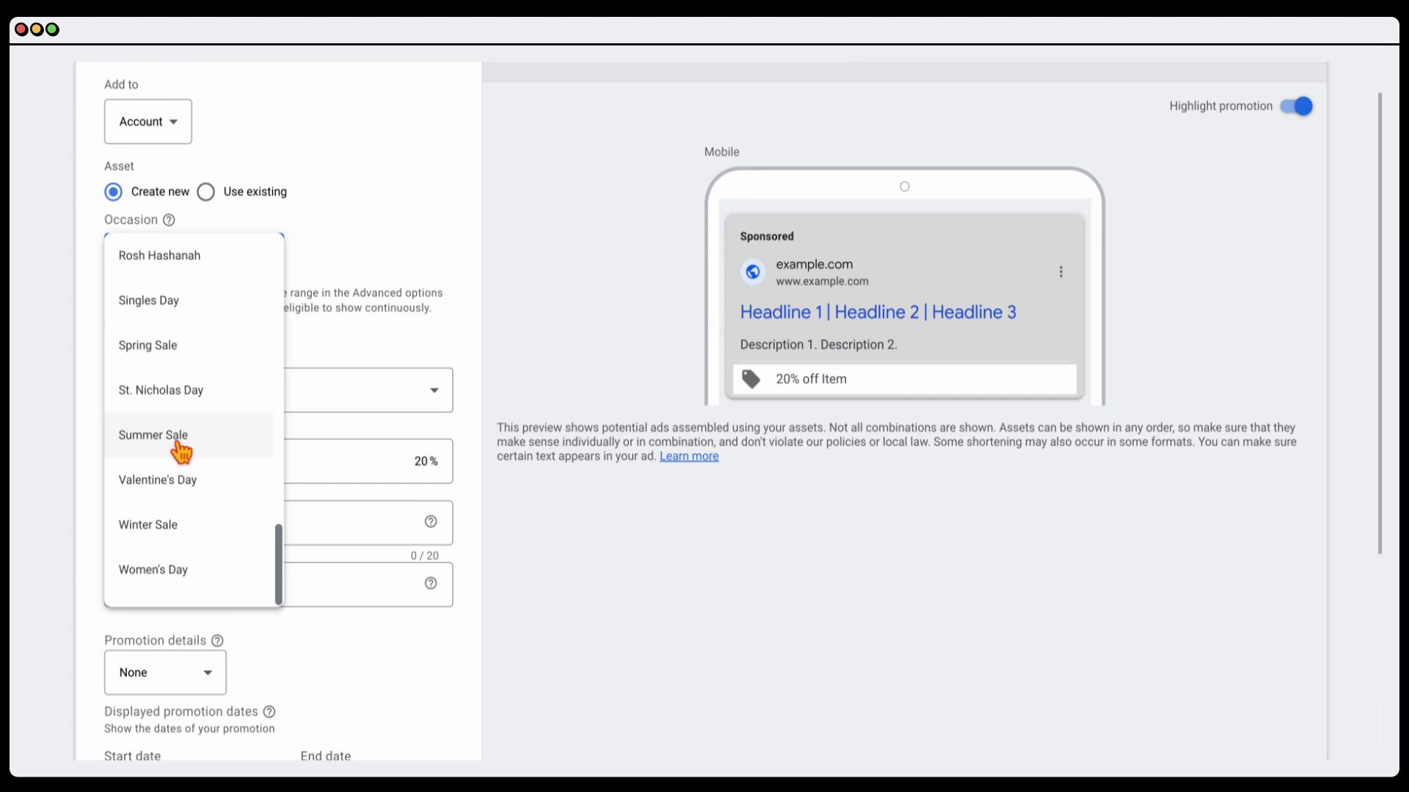
{"action": "left_click", "coordinate": [179, 439]}
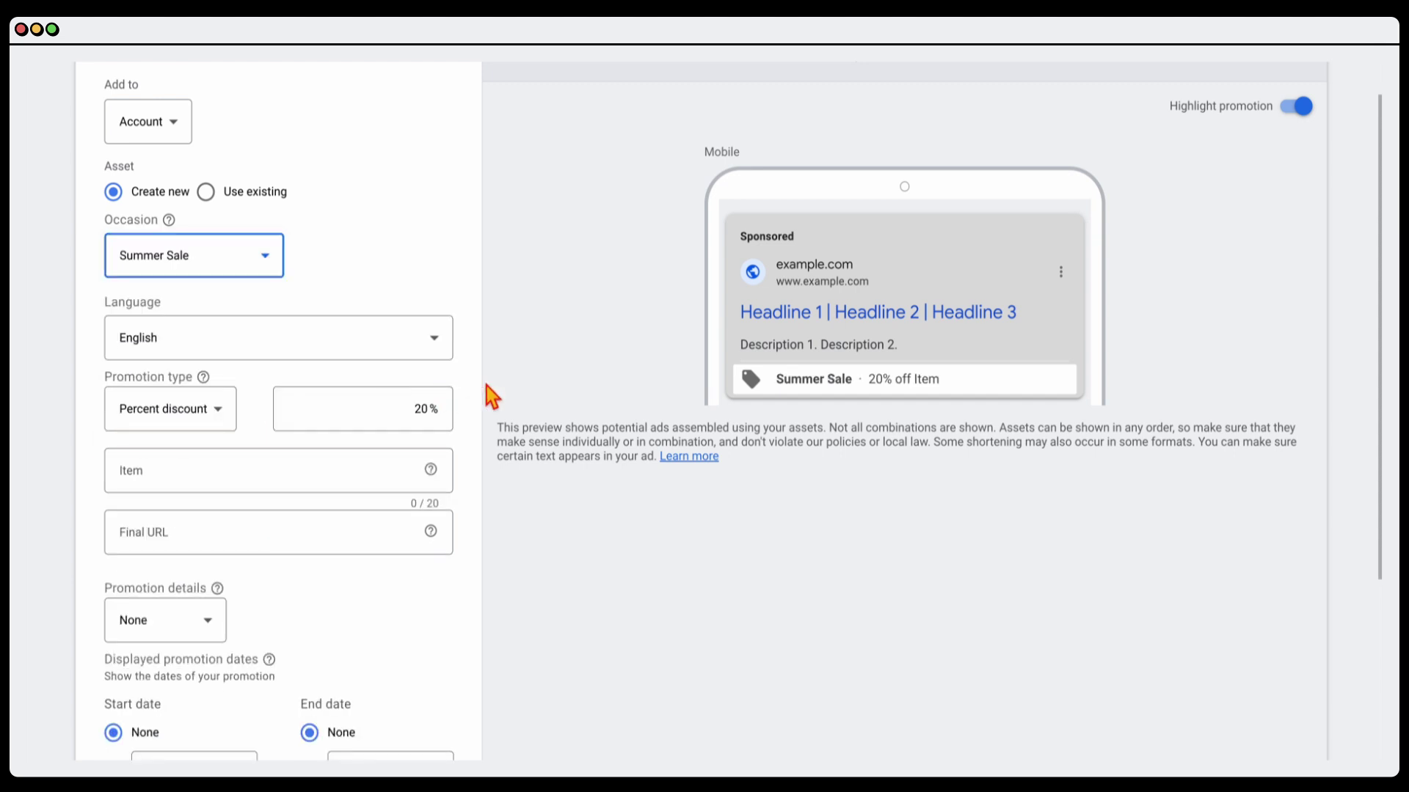
{"action": "left_click", "coordinate": [223, 480]}
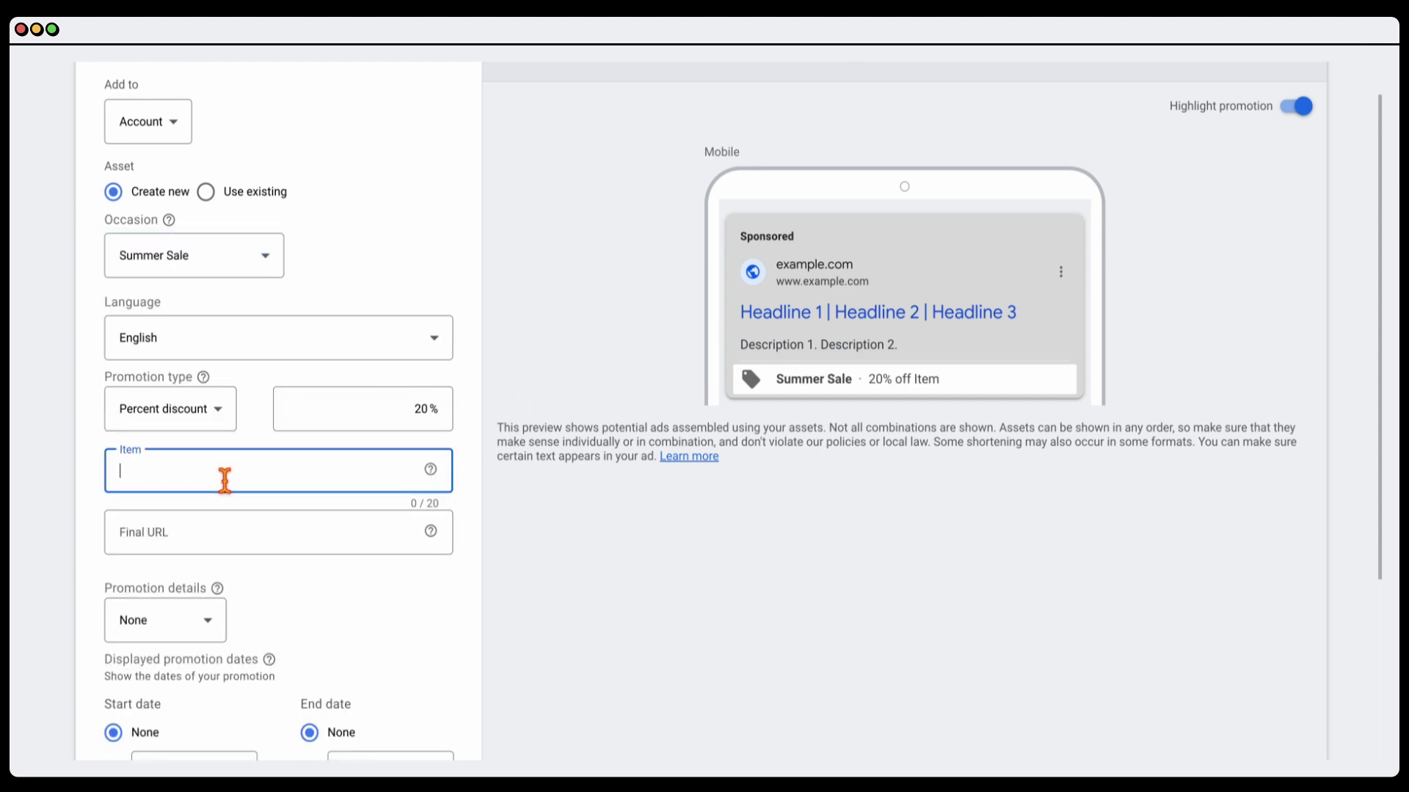
{"action": "type", "text": "Sitewide"}
Add promo code Save20 as the promotion details.
{"action": "left_click", "coordinate": [164, 544]}
{"action": "scroll", "coordinate": [310, 633], "scroll_direction": "down", "scroll_amount": 1}
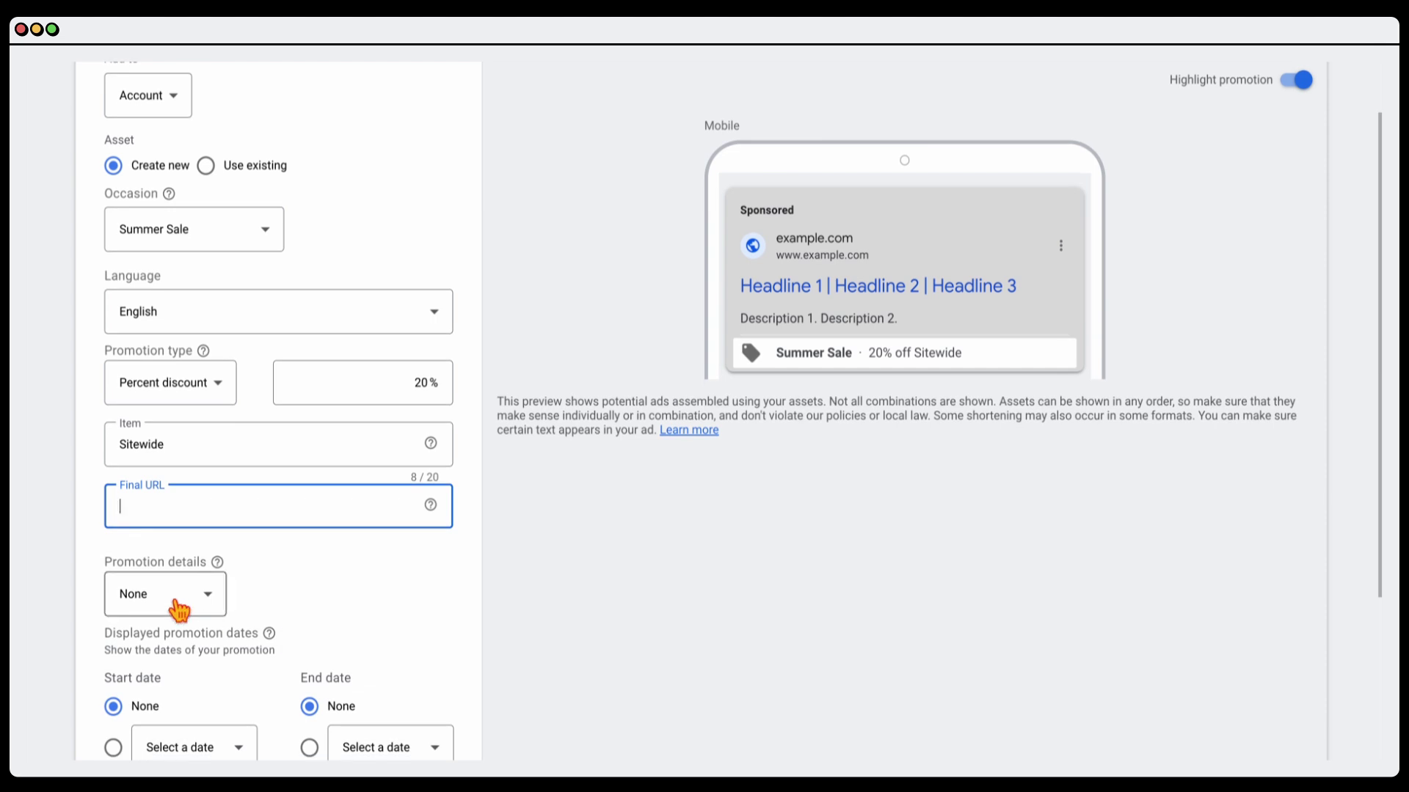
{"action": "left_click", "coordinate": [183, 610]}
{"action": "left_click", "coordinate": [192, 701]}
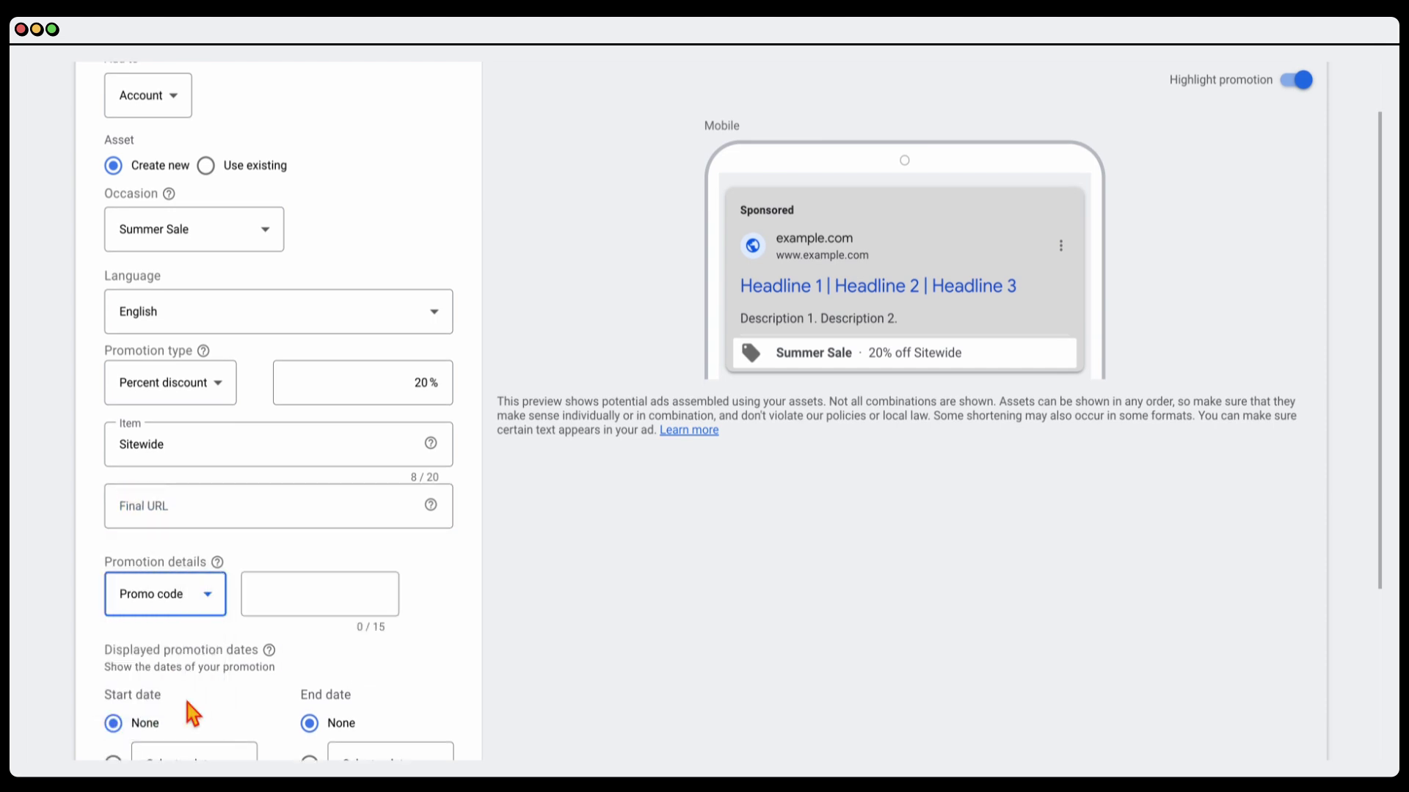
{"action": "left_click", "coordinate": [292, 600]}
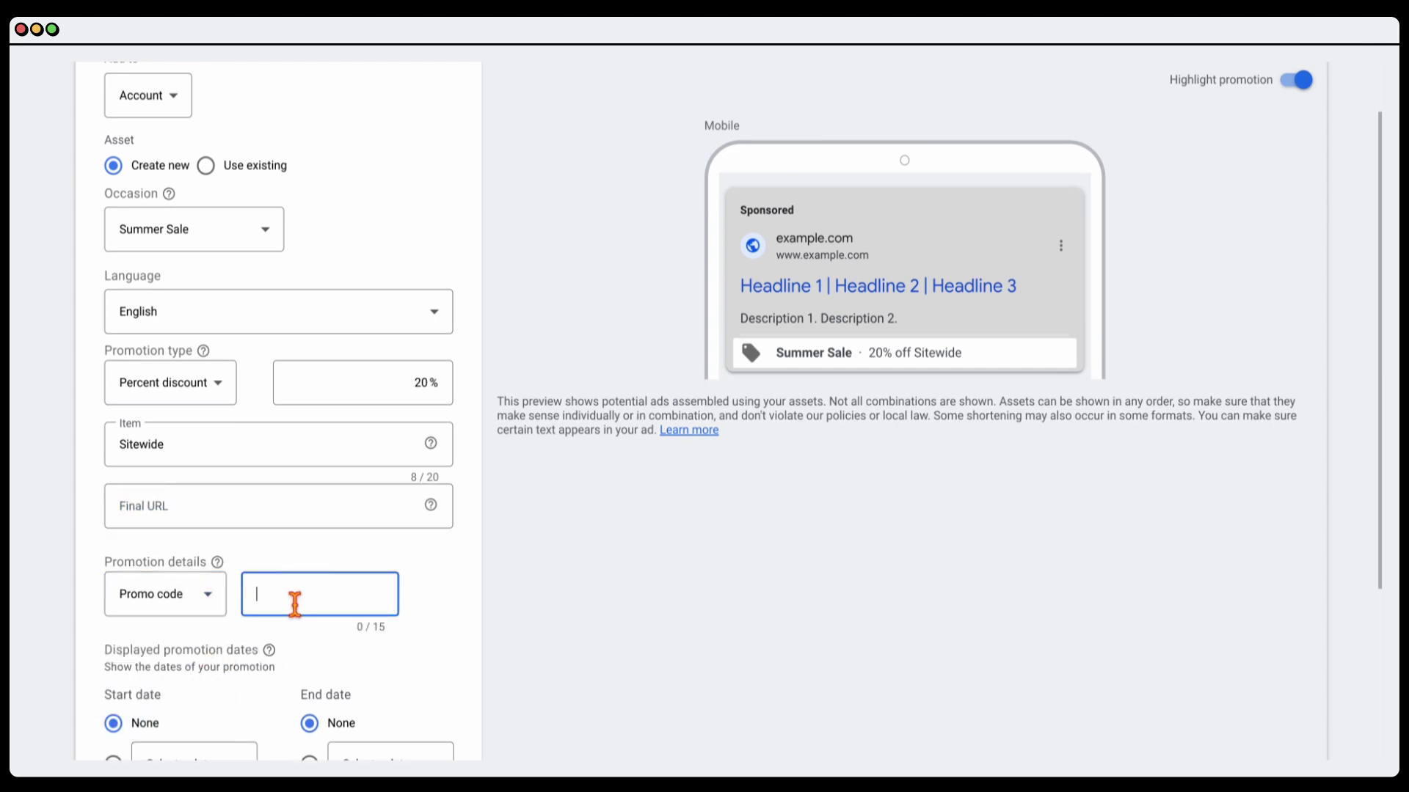
{"action": "type", "text": "Save20"}
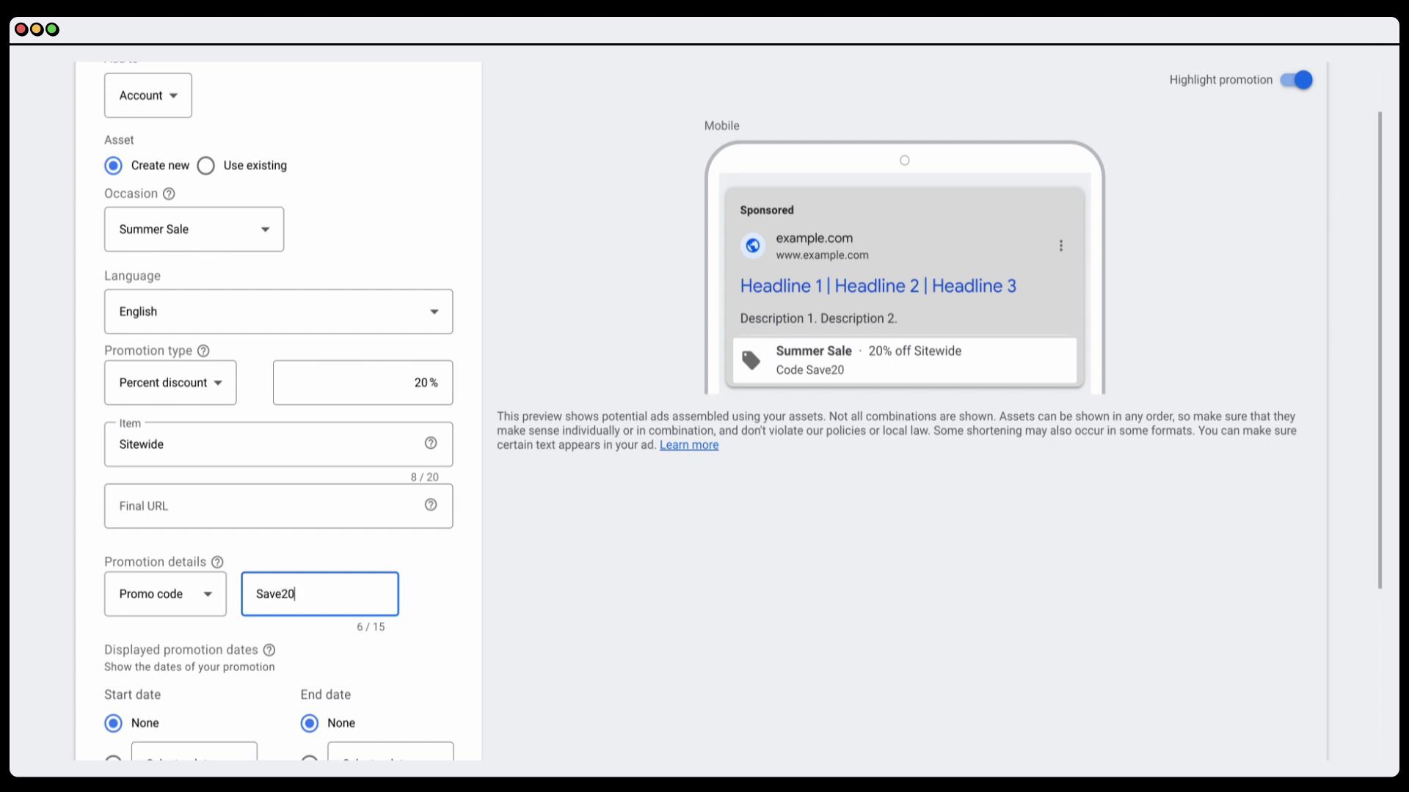
{"action": "scroll", "coordinate": [274, 624], "scroll_direction": "down", "scroll_amount": 2}
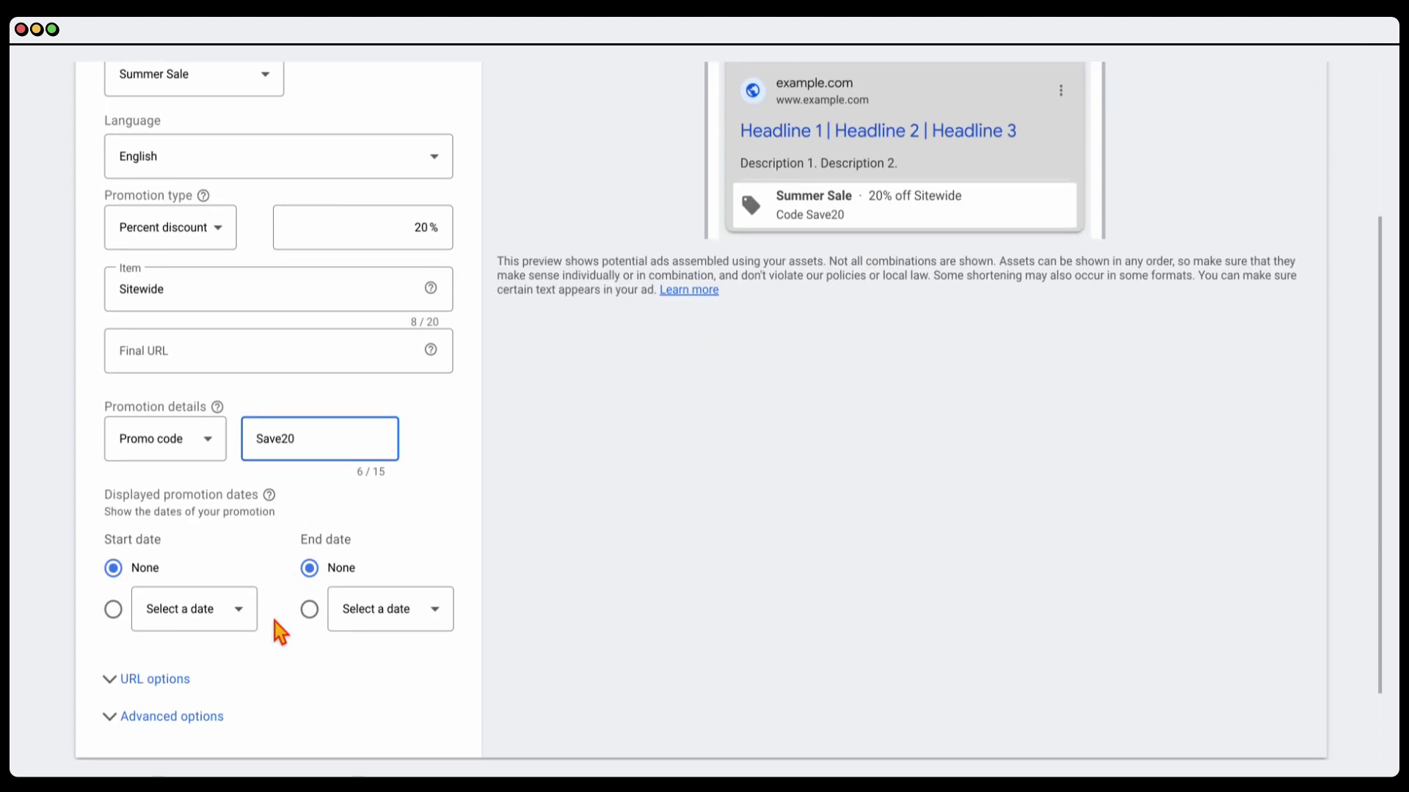
Set the promotion's displayed end date to Jul 6, 2023.
{"action": "left_click", "coordinate": [371, 622]}
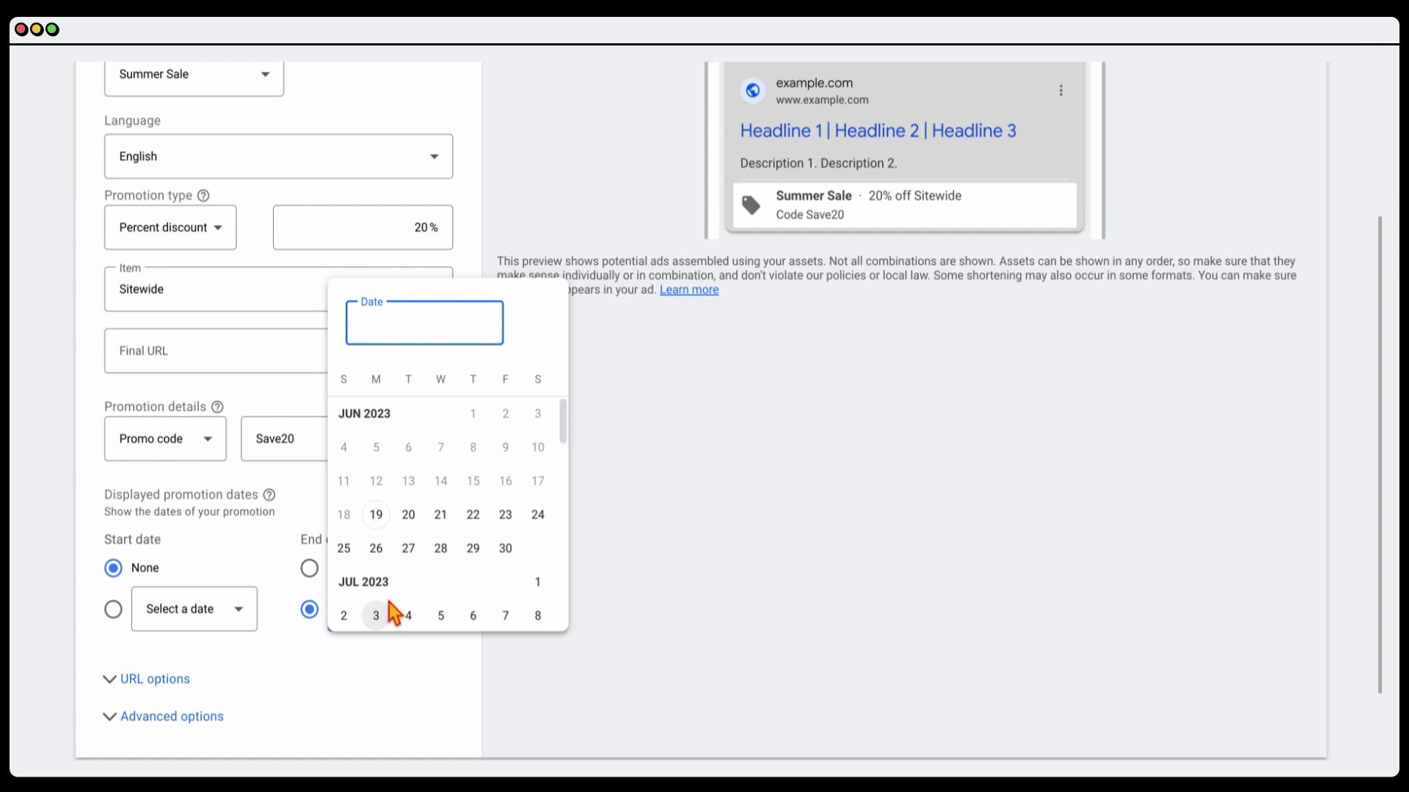
{"action": "left_click", "coordinate": [473, 616]}
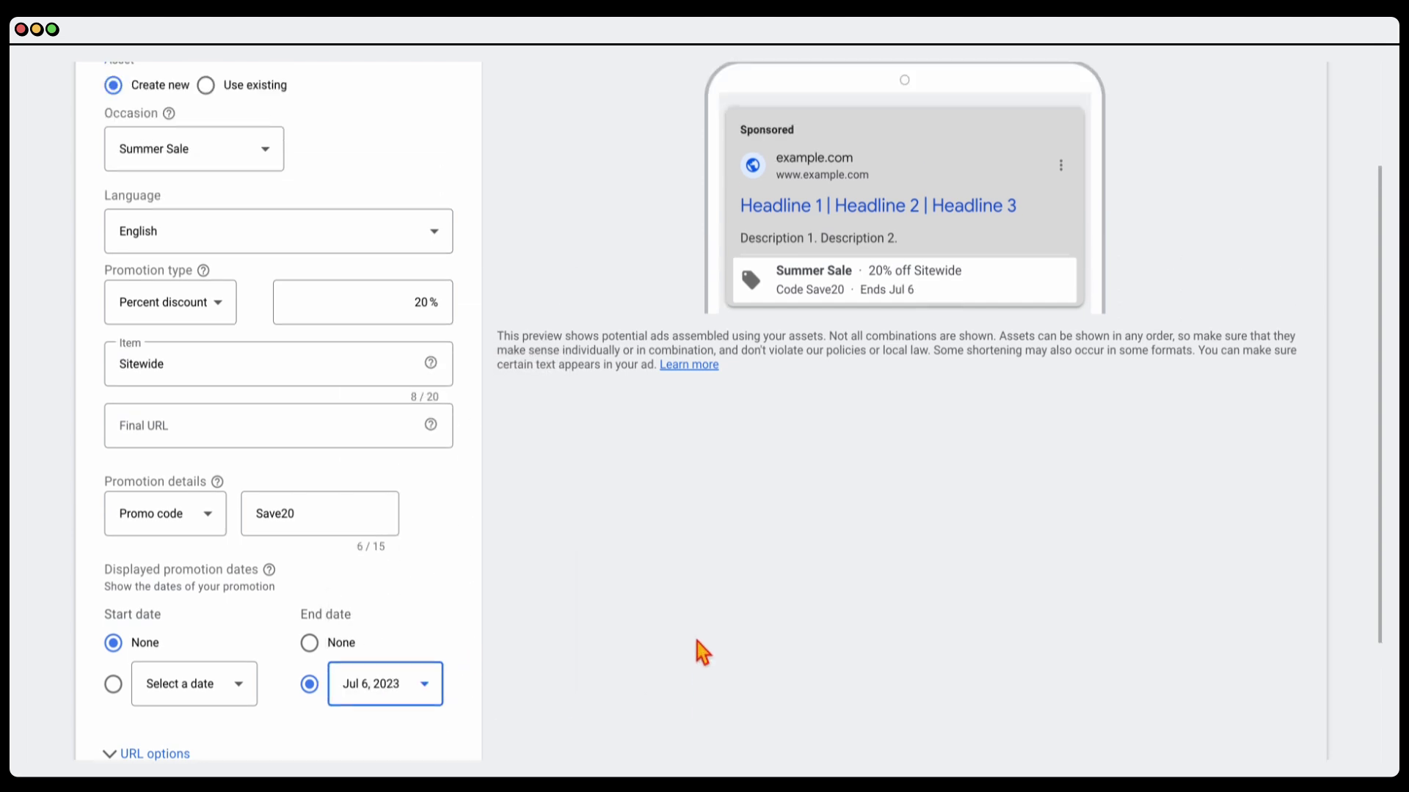
{"action": "scroll", "coordinate": [697, 642], "scroll_direction": "up", "scroll_amount": 1}
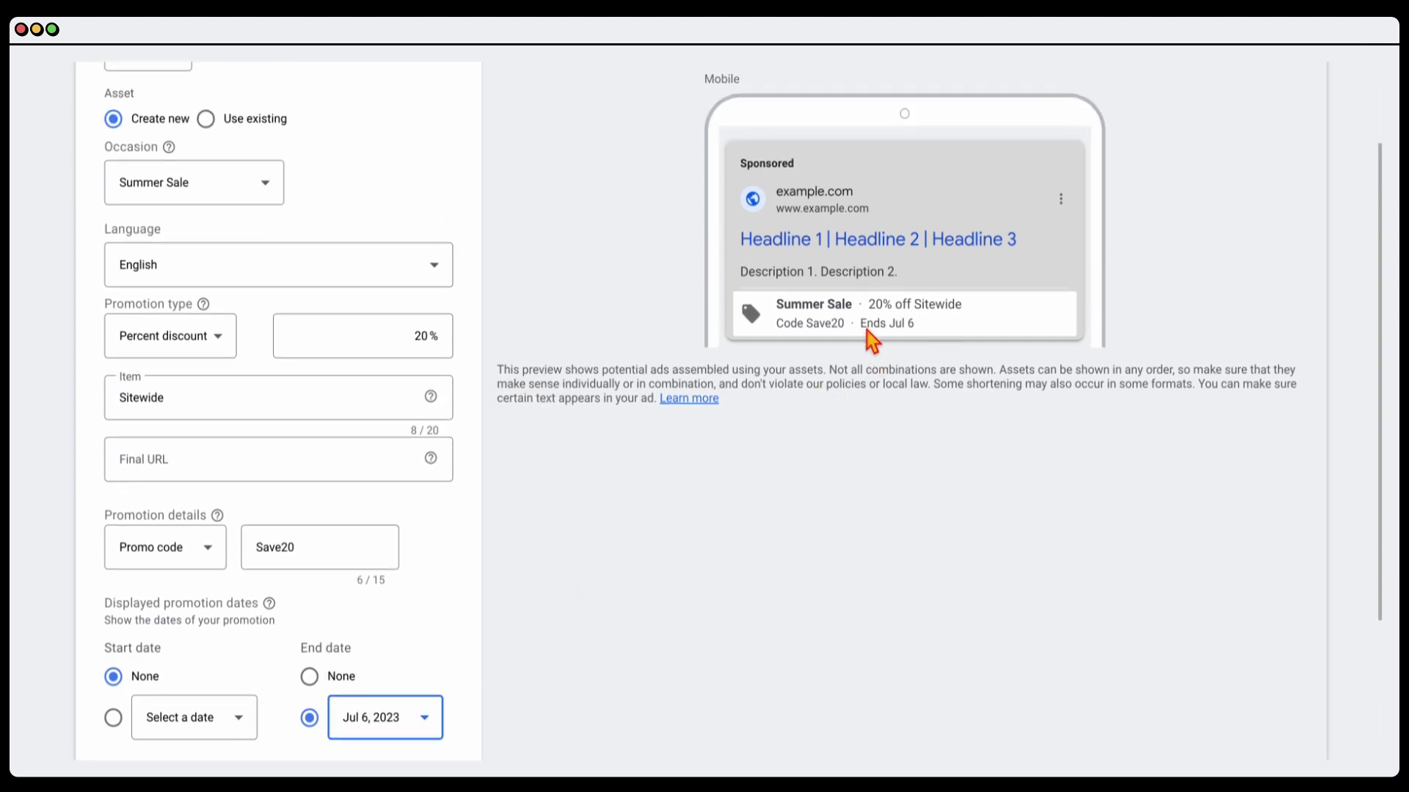
{"action": "scroll", "coordinate": [365, 578], "scroll_direction": "down", "scroll_amount": 3}
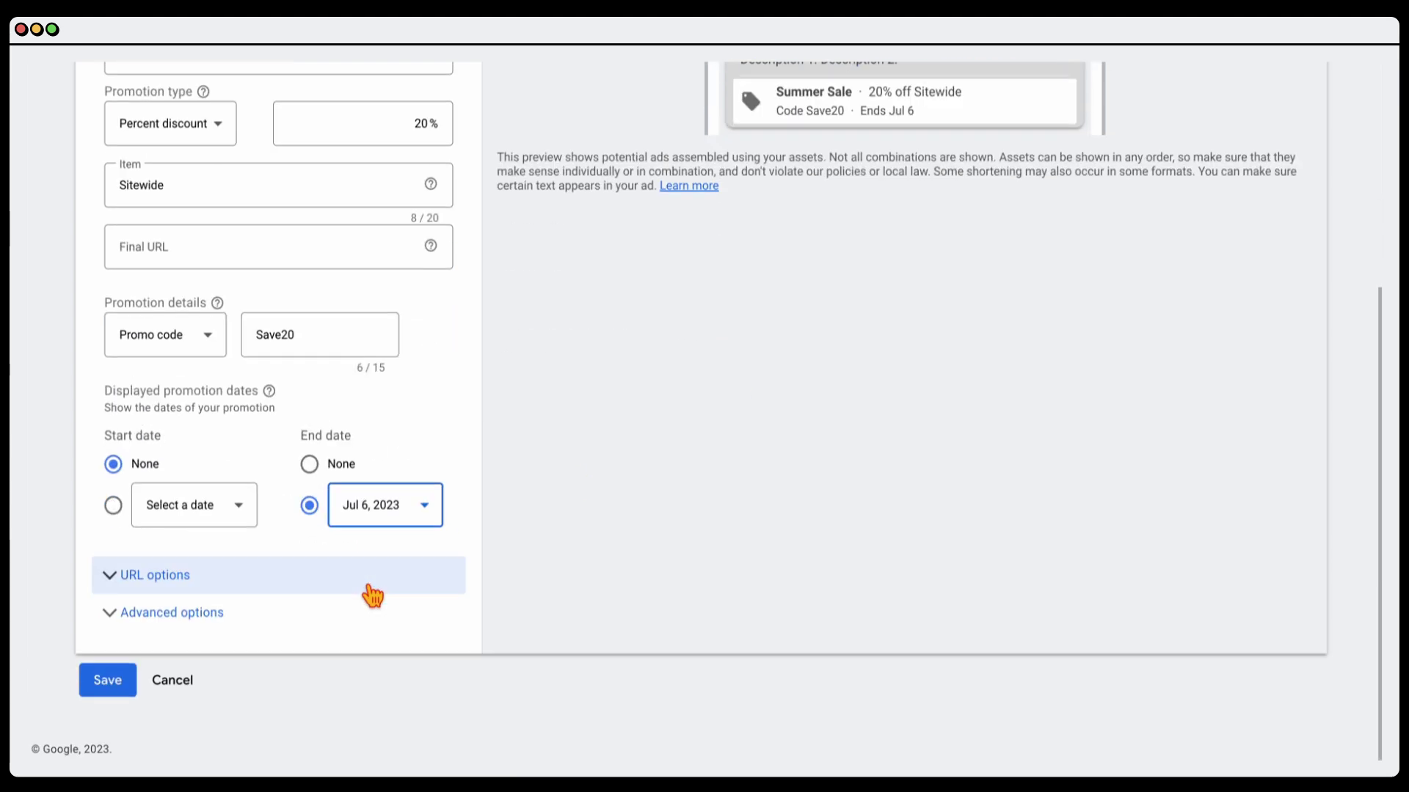
Under Advanced options, schedule the asset to start on Jul 5, 2023.
{"action": "left_click", "coordinate": [191, 624]}
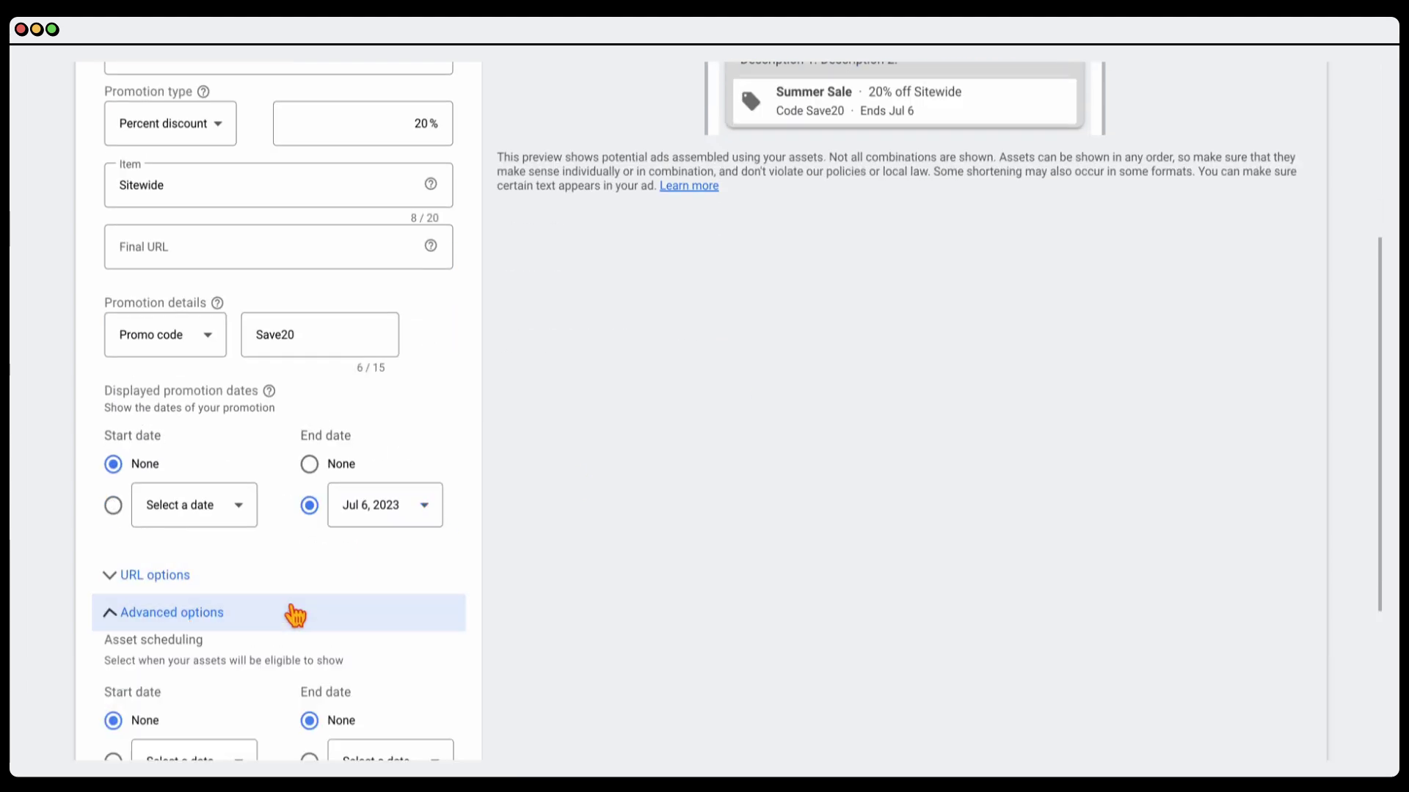
{"action": "scroll", "coordinate": [290, 614], "scroll_direction": "down", "scroll_amount": 4}
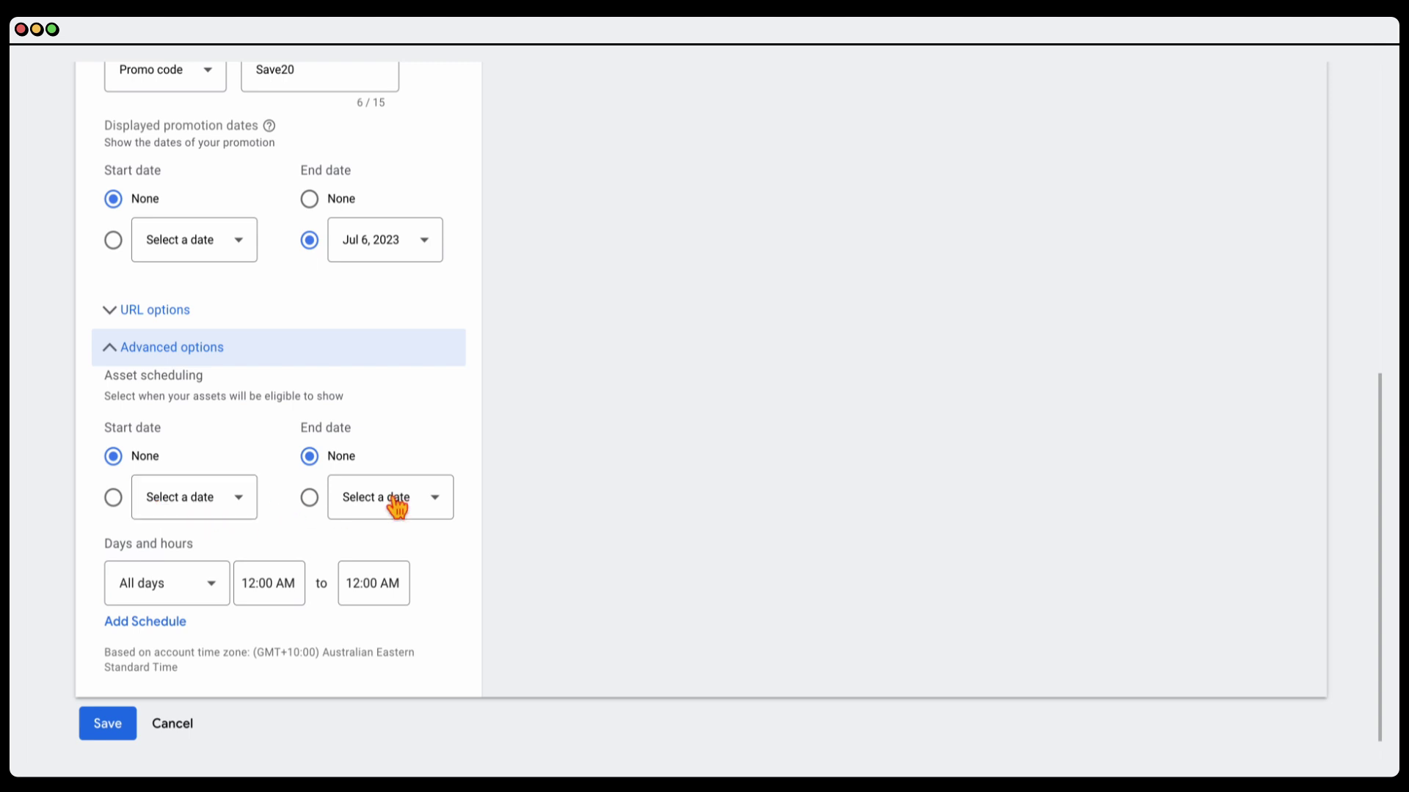
{"action": "left_click", "coordinate": [206, 502]}
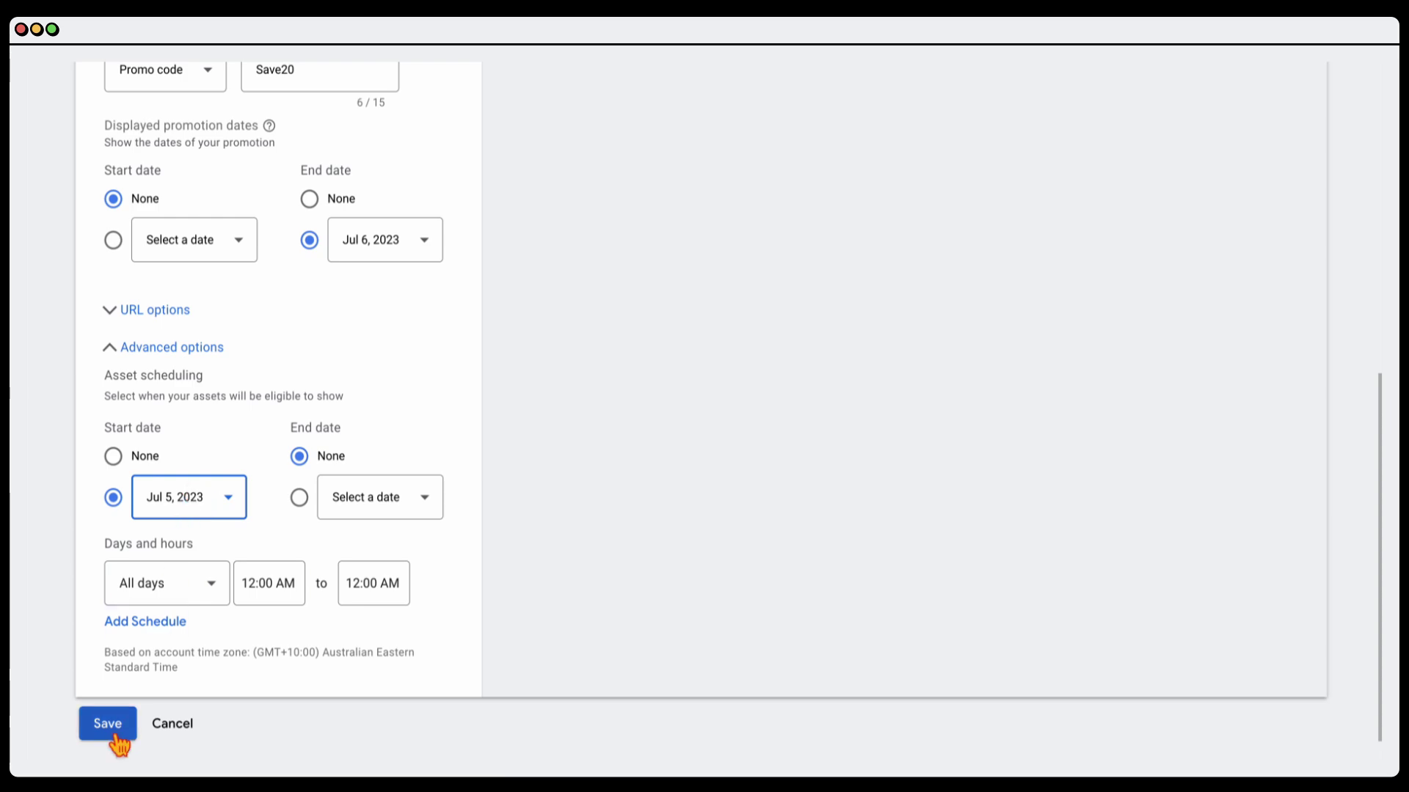
{"action": "scroll", "coordinate": [356, 606], "scroll_direction": "up", "scroll_amount": 8}
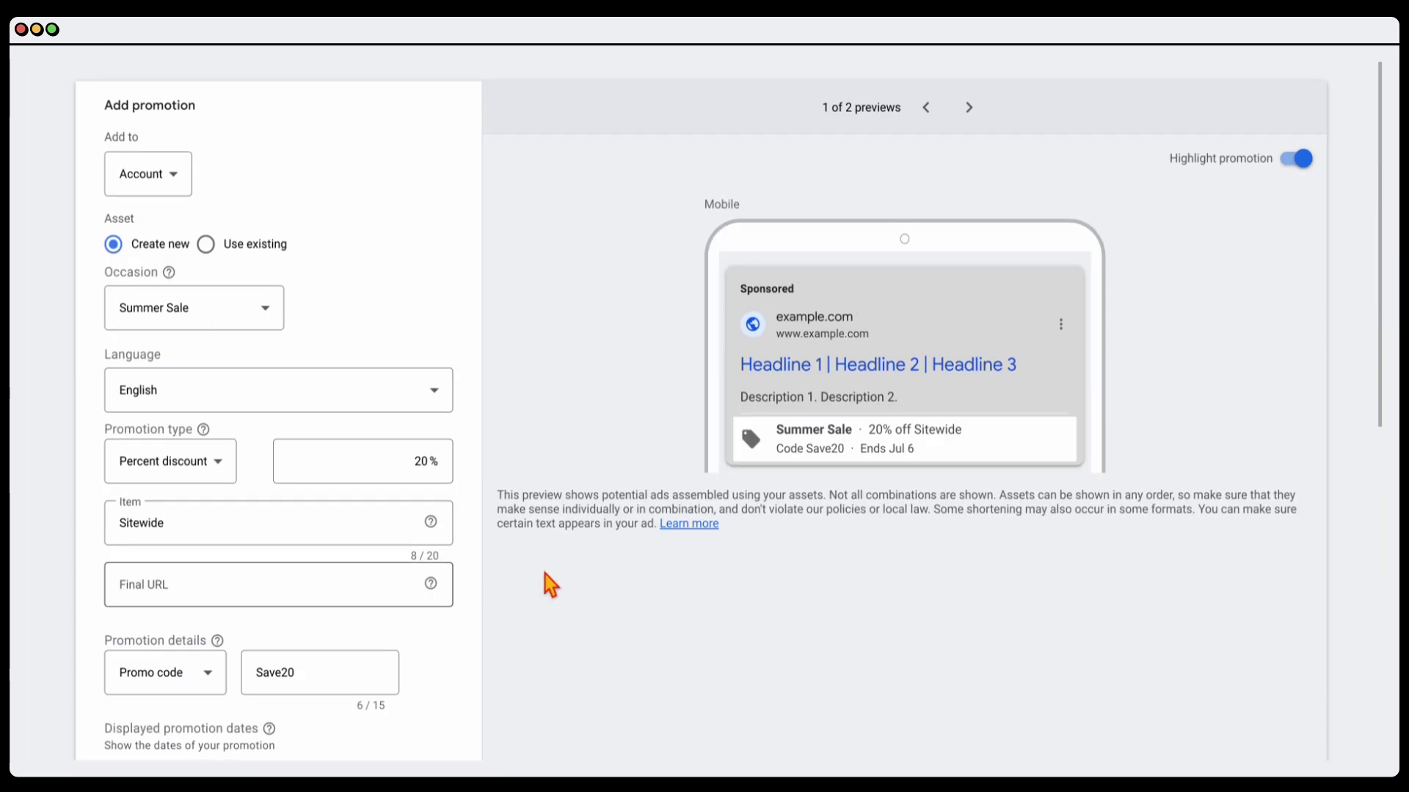